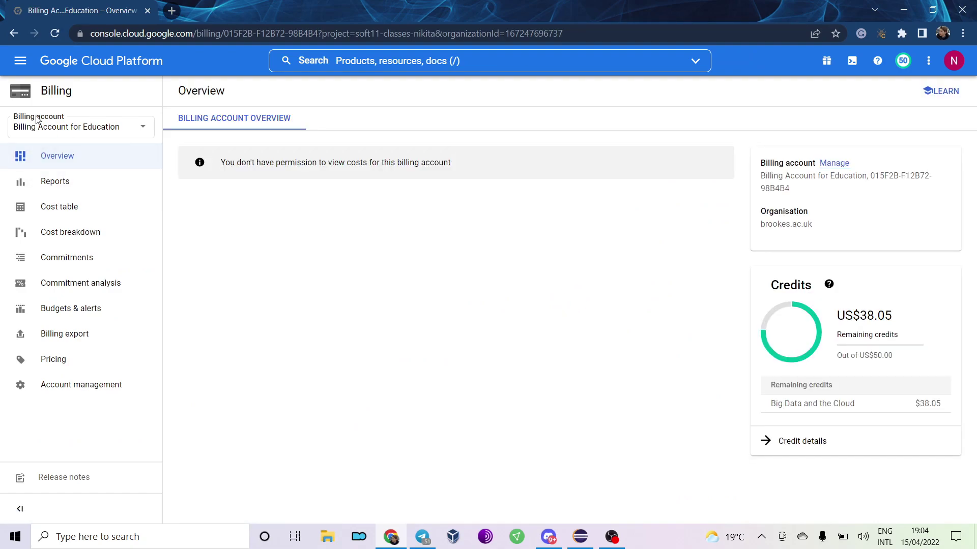
Open the VM instances list of Compute Engine
{"action": "left_click", "coordinate": [20, 61]}
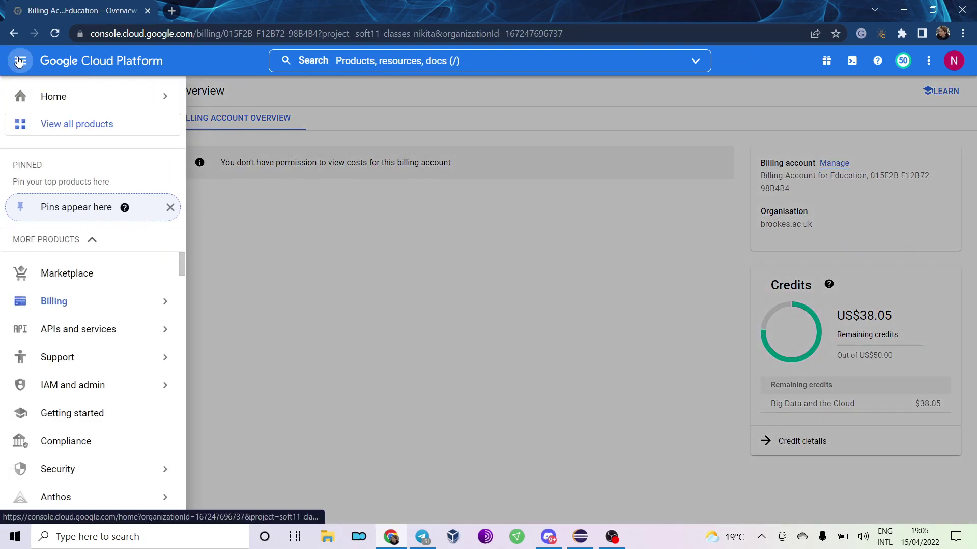
{"action": "scroll", "coordinate": [54, 279], "scroll_direction": "down", "scroll_amount": 2}
{"action": "mouse_move", "coordinate": [77, 328]}
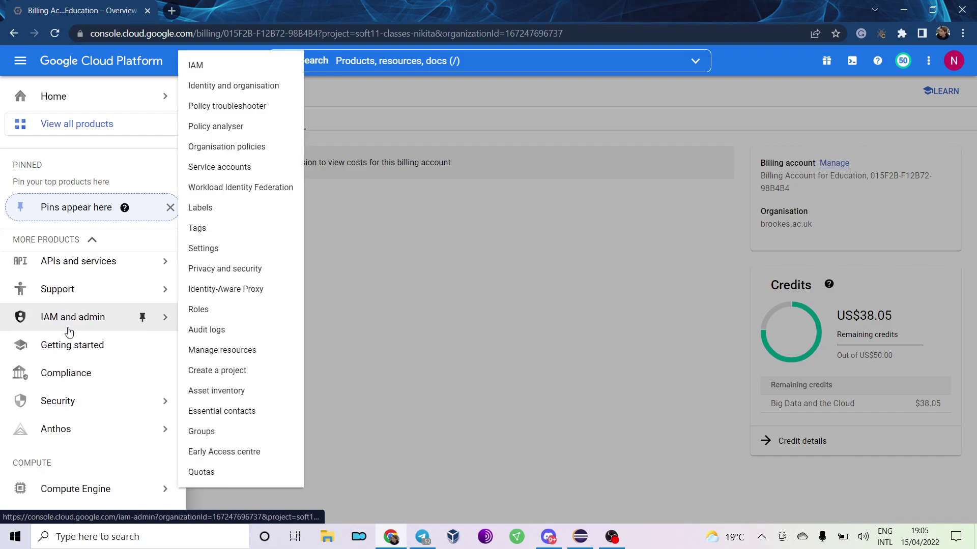
{"action": "scroll", "coordinate": [76, 334], "scroll_direction": "up", "scroll_amount": 2}
{"action": "scroll", "coordinate": [77, 342], "scroll_direction": "down", "scroll_amount": 2}
{"action": "mouse_move", "coordinate": [76, 489]}
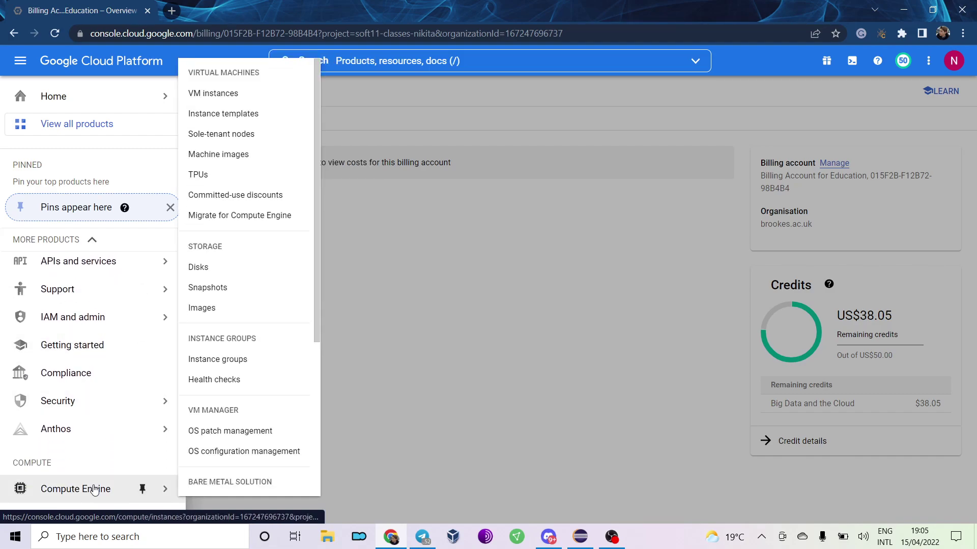
{"action": "left_click", "coordinate": [246, 93]}
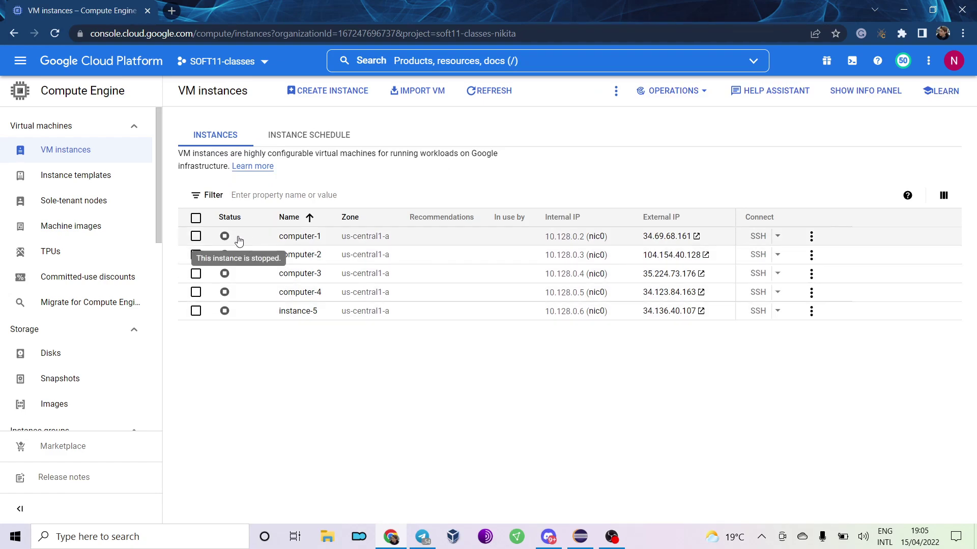
Switch to Eclipse, expand the Test1 project and close the test-prog.cpl and test.cpl files
{"action": "left_click", "coordinate": [903, 9]}
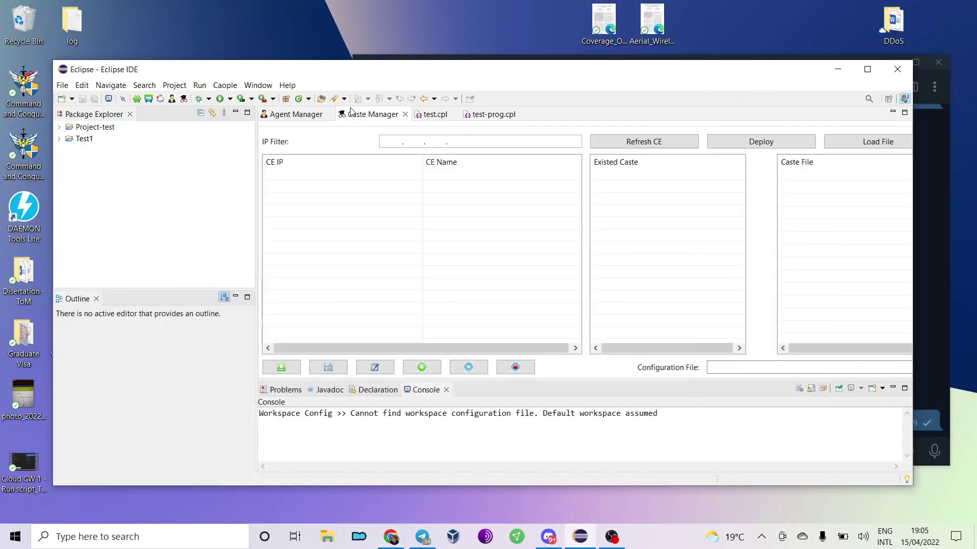
{"action": "left_click", "coordinate": [420, 116]}
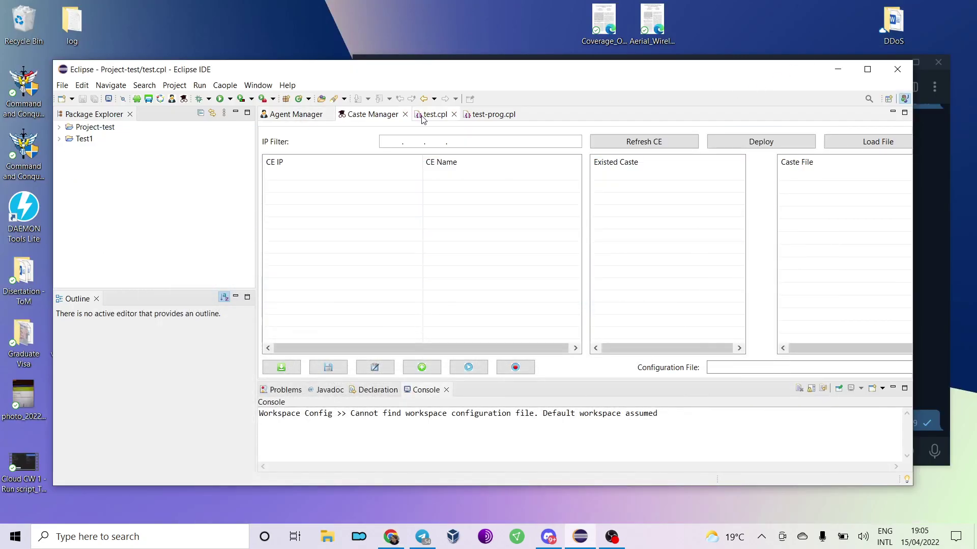
{"action": "left_click", "coordinate": [483, 117]}
{"action": "left_click", "coordinate": [431, 179]}
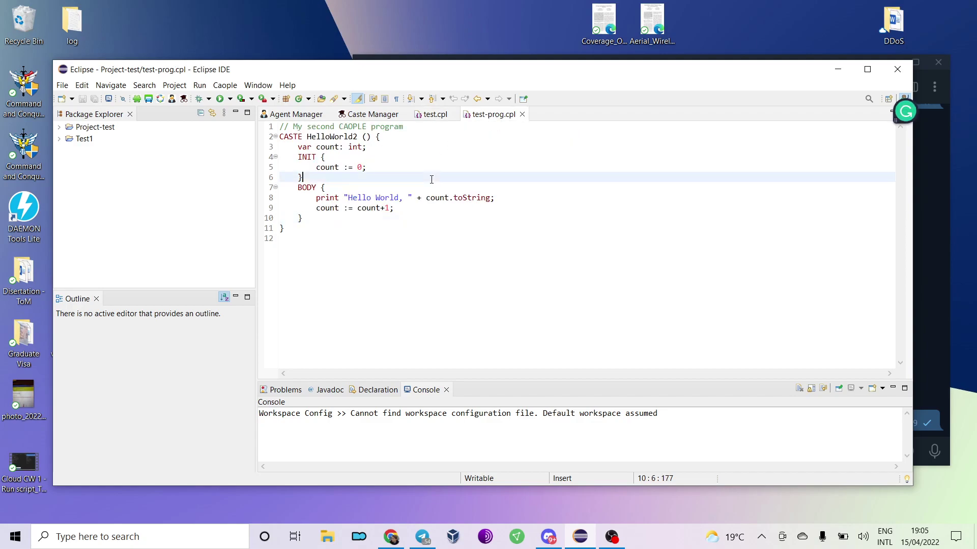
{"action": "left_click", "coordinate": [60, 139]}
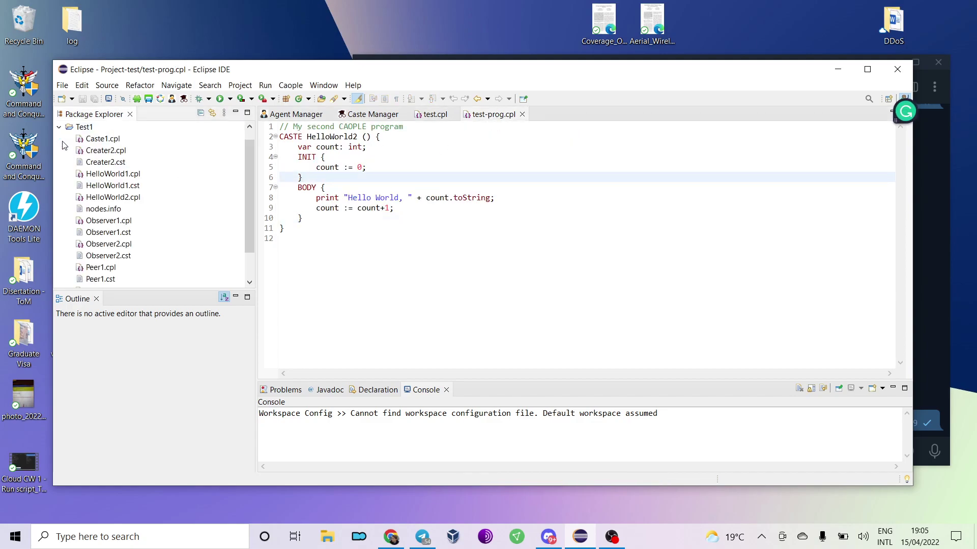
{"action": "left_click", "coordinate": [523, 114]}
{"action": "left_click", "coordinate": [454, 114]}
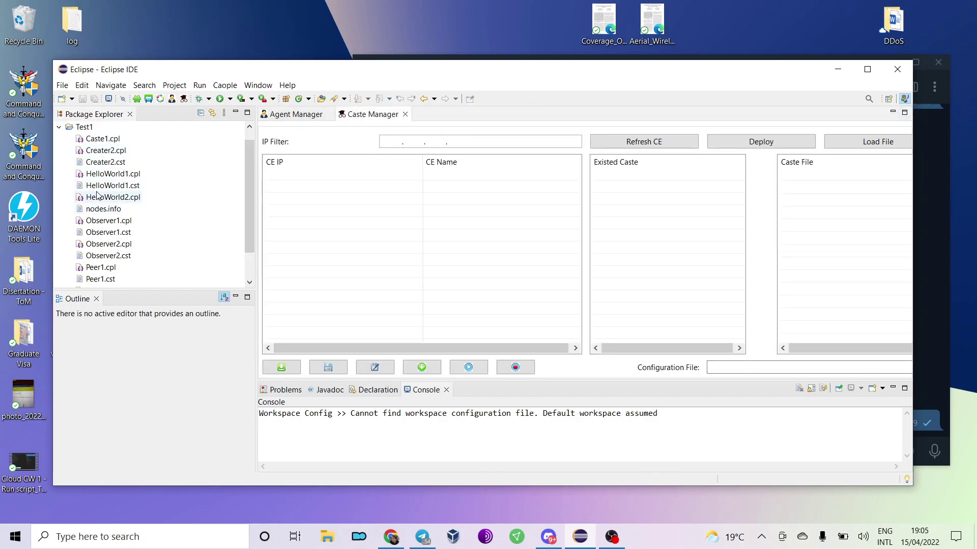
Open and compile HelloWorld1.cpl from the Test1 project, and place its editor ahead of the Agent Manager and Caste Manager
{"action": "double_click", "coordinate": [107, 174]}
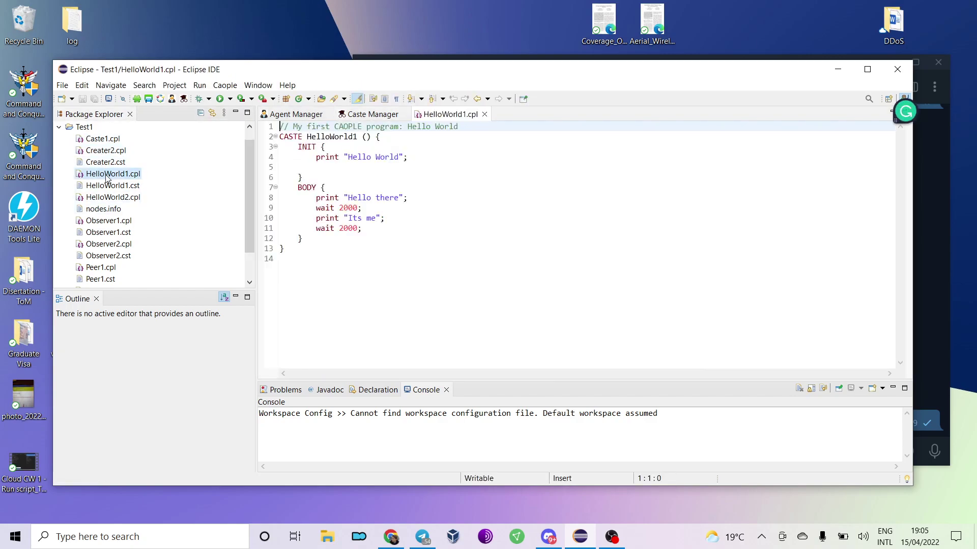
{"action": "left_click", "coordinate": [136, 99]}
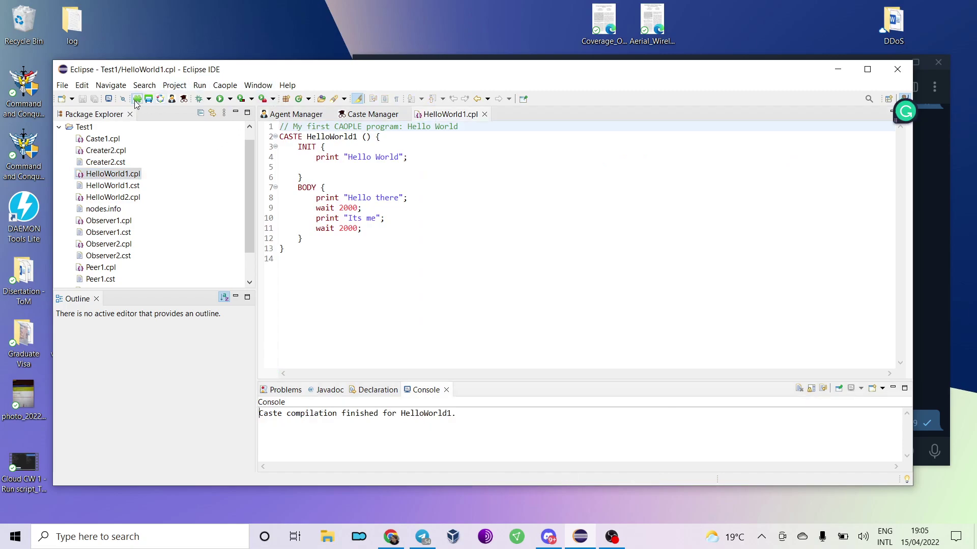
{"action": "left_click", "coordinate": [106, 186]}
{"action": "left_click", "coordinate": [371, 197]}
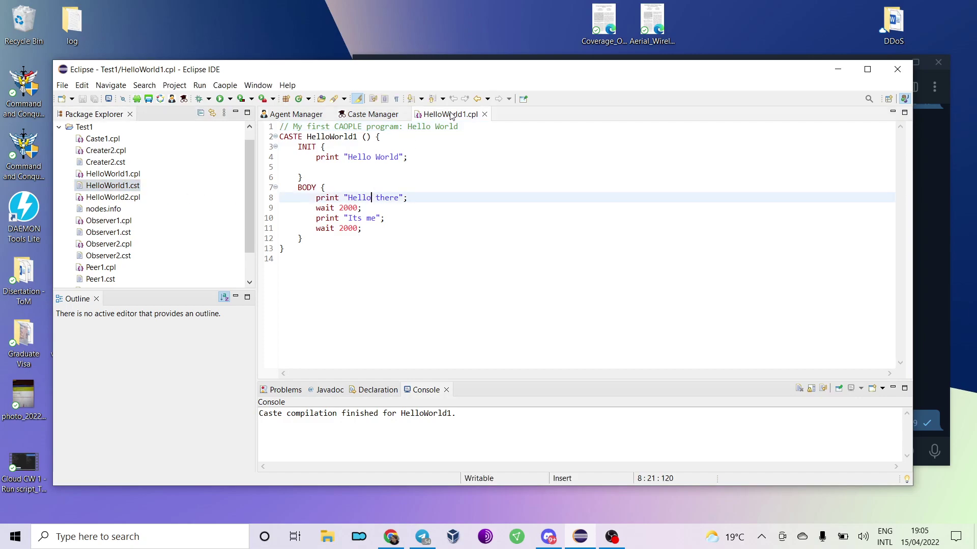
{"action": "left_click_drag", "start_coordinate": [447, 114], "coordinate": [370, 118]}
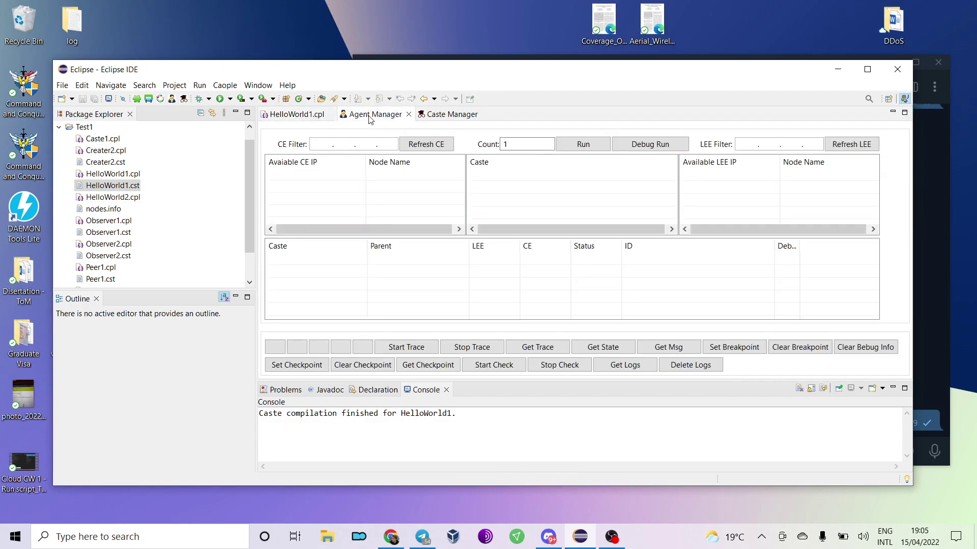
Bring the Agent Manager to the front and open the CAVM Manager in a repositioned window
{"action": "left_click", "coordinate": [456, 122]}
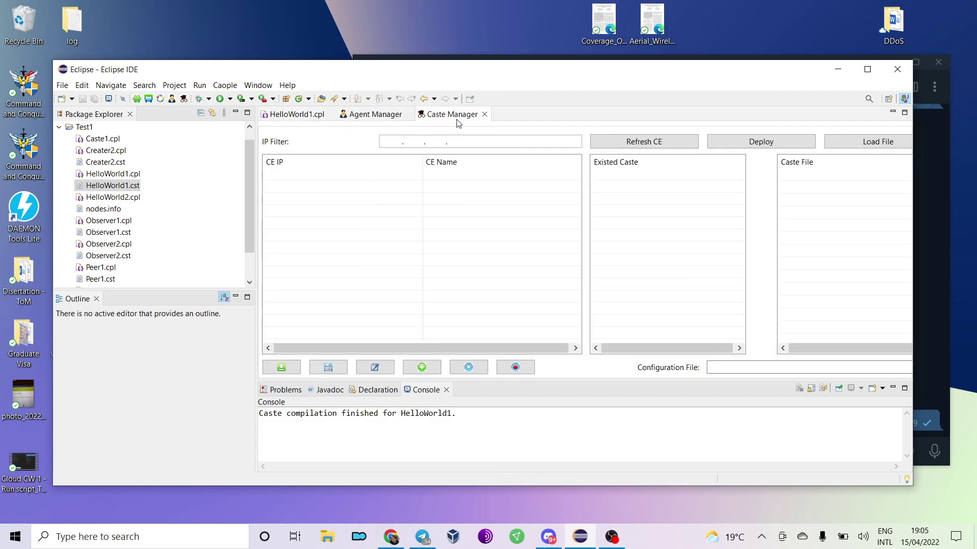
{"action": "left_click", "coordinate": [370, 117]}
{"action": "left_click", "coordinate": [159, 99]}
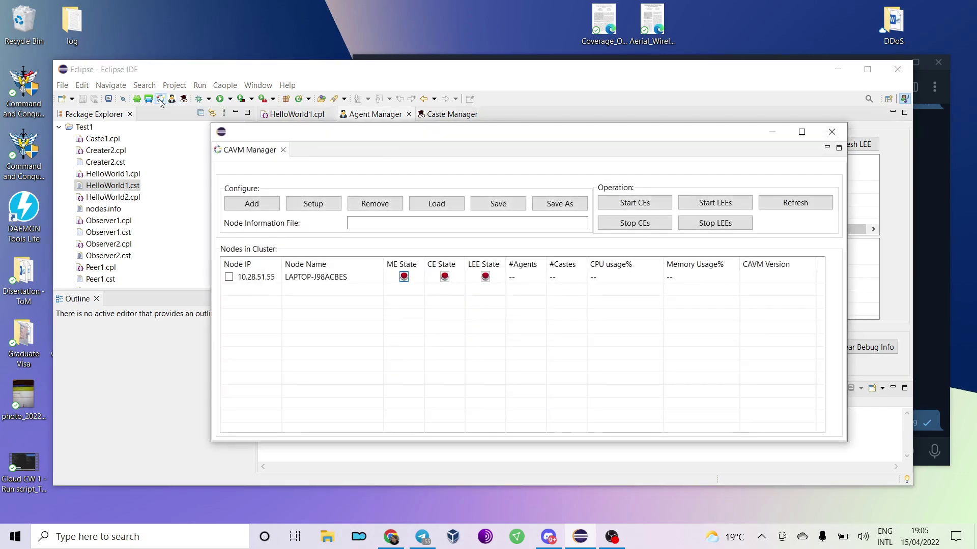
{"action": "left_click_drag", "start_coordinate": [351, 130], "coordinate": [344, 170]}
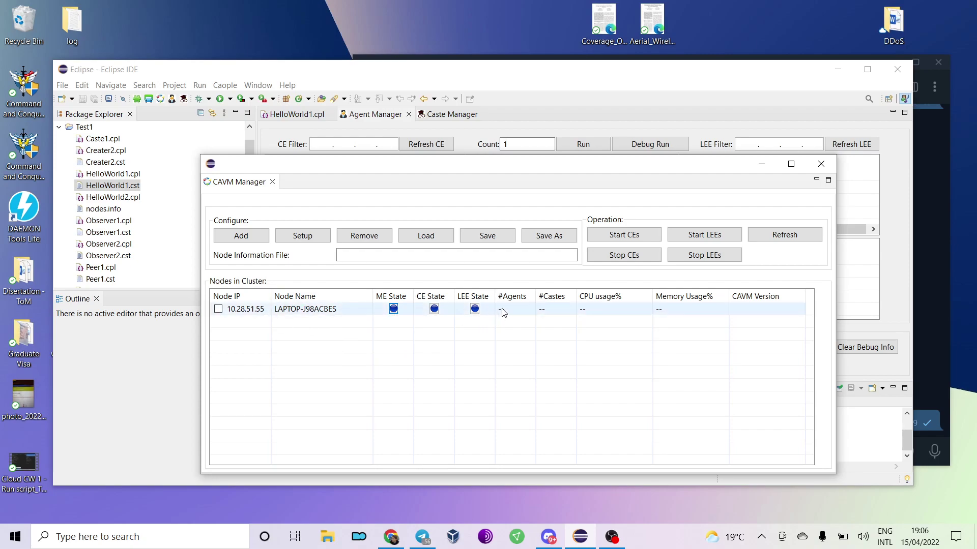
Try the CE and LEE start and CE stop operations in the CAVM Manager, and refresh the cluster's node status
{"action": "left_click", "coordinate": [786, 233]}
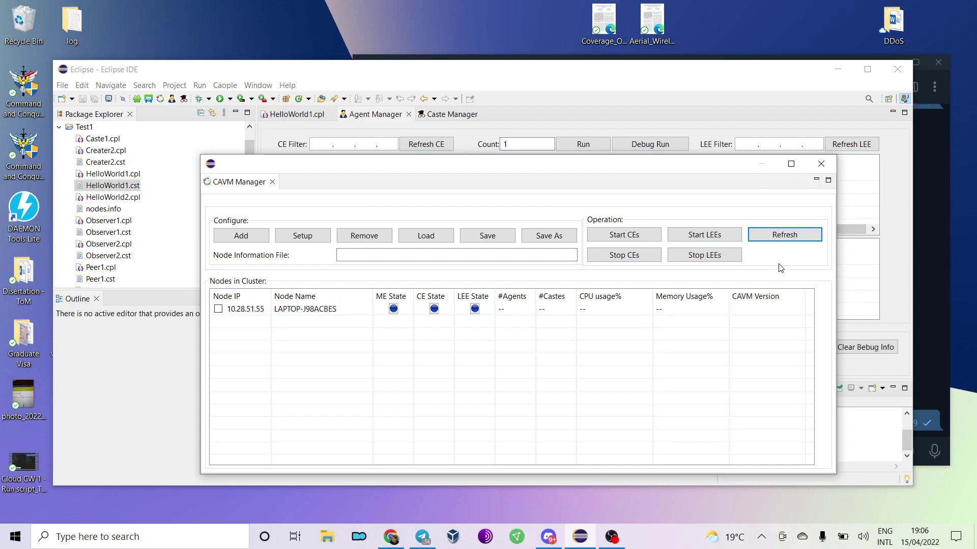
{"action": "left_click", "coordinate": [643, 240]}
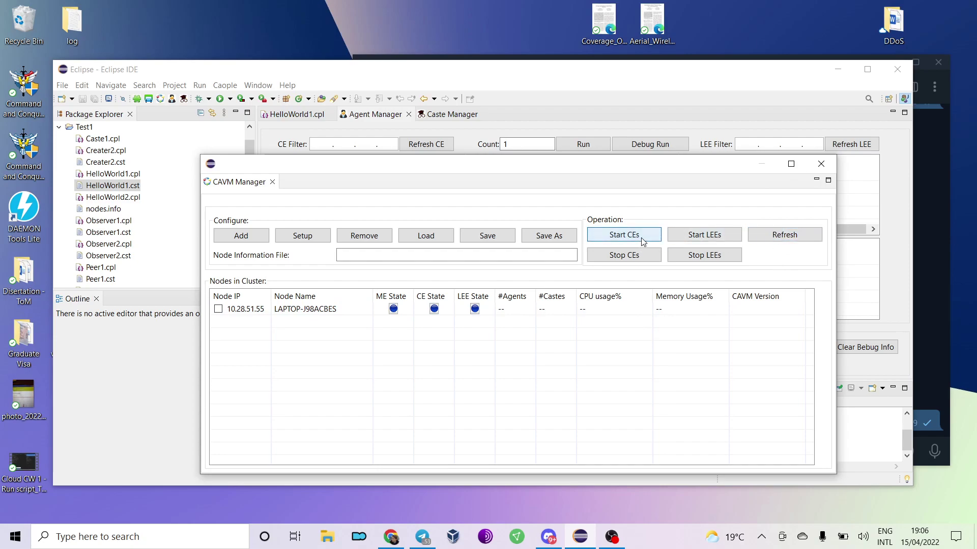
{"action": "left_click", "coordinate": [693, 240]}
{"action": "left_click", "coordinate": [652, 258]}
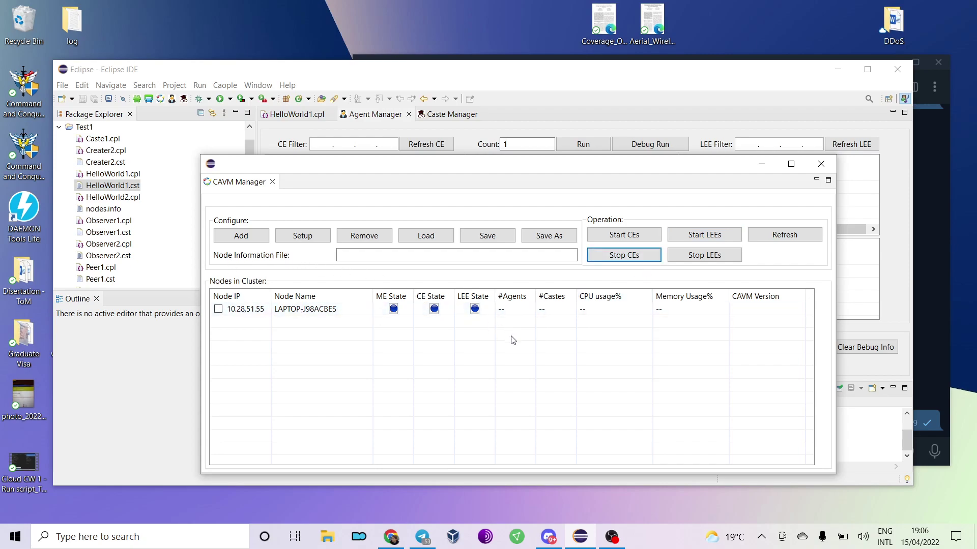
{"action": "left_click", "coordinate": [793, 239]}
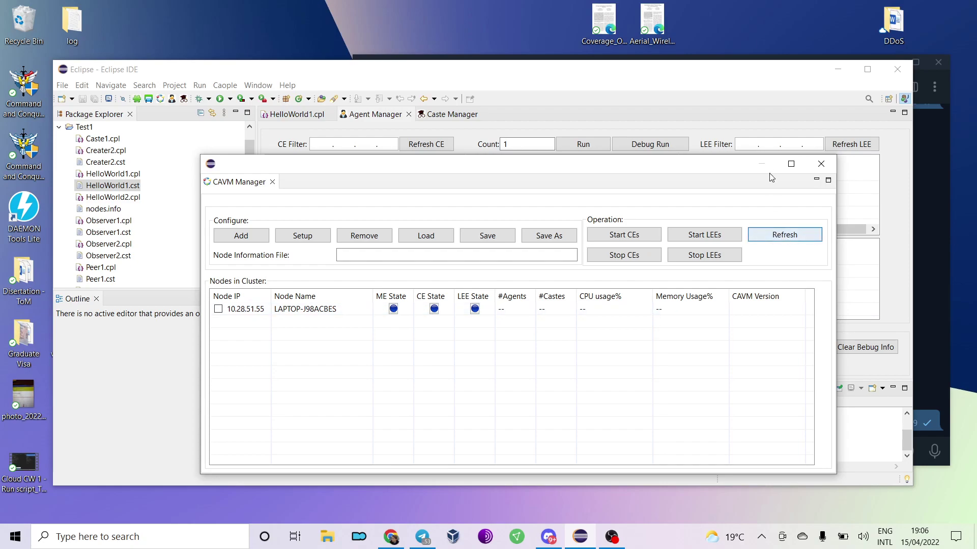
Arrange the CAVM Manager and Eclipse windows so both are accessible, and refresh the CE list in the Caste Manager
{"action": "left_click_drag", "start_coordinate": [709, 177], "coordinate": [742, 324]}
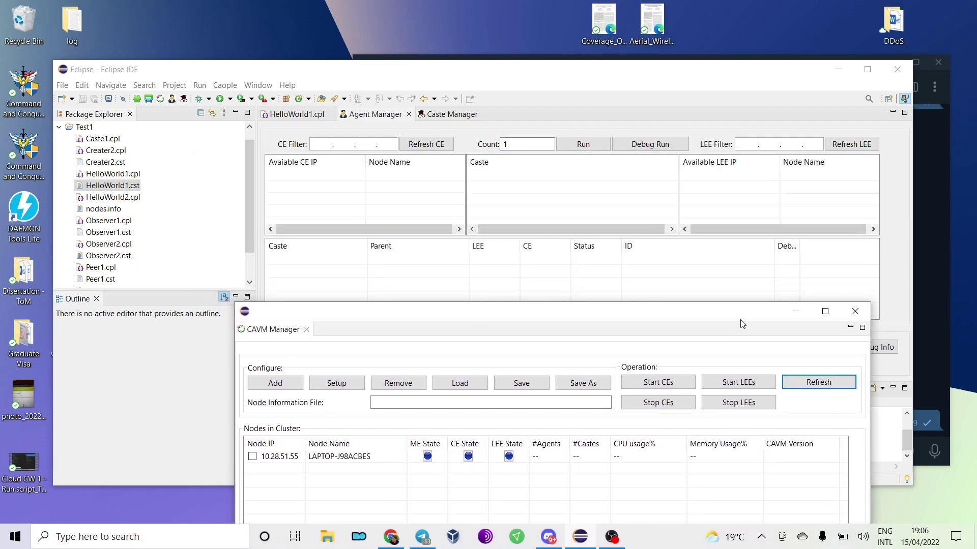
{"action": "left_click", "coordinate": [496, 74]}
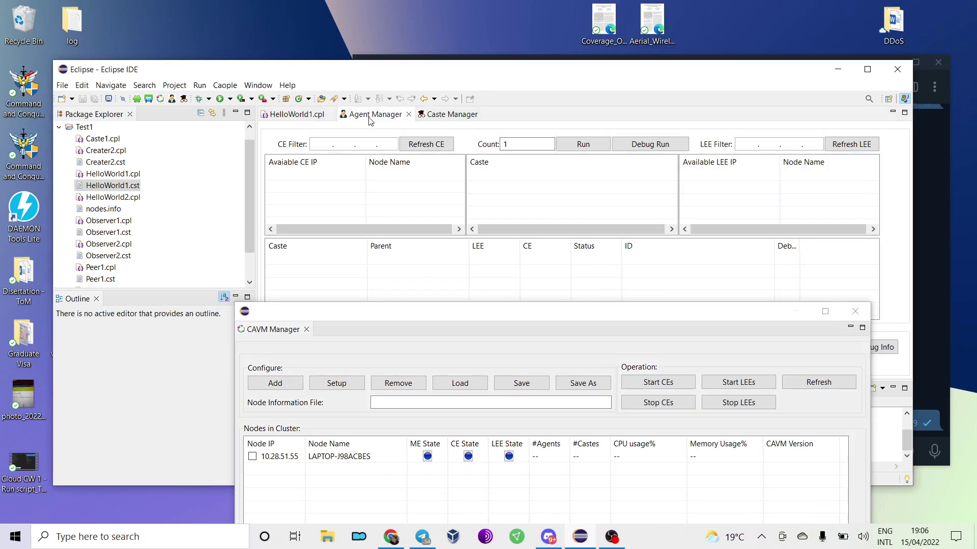
{"action": "left_click", "coordinate": [444, 117]}
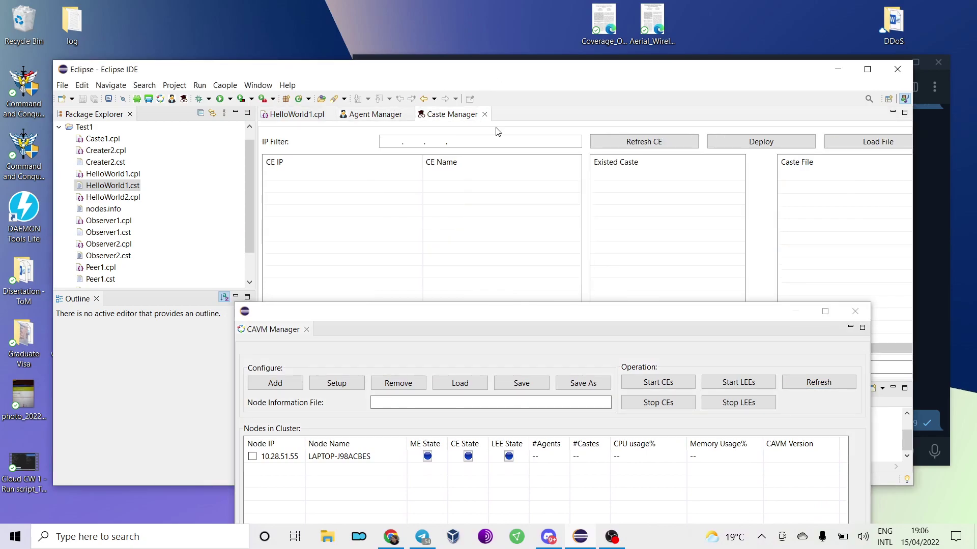
{"action": "left_click", "coordinate": [640, 145]}
{"action": "left_click_drag", "start_coordinate": [642, 69], "coordinate": [606, 35]}
Load the compiled file HelloWorld1.cst from D:\Programming\Eclipse\Test1 into the Caste Manager
{"action": "left_click", "coordinate": [812, 111]}
{"action": "left_click_drag", "start_coordinate": [265, 83], "coordinate": [510, 92]}
{"action": "left_click", "coordinate": [448, 106]}
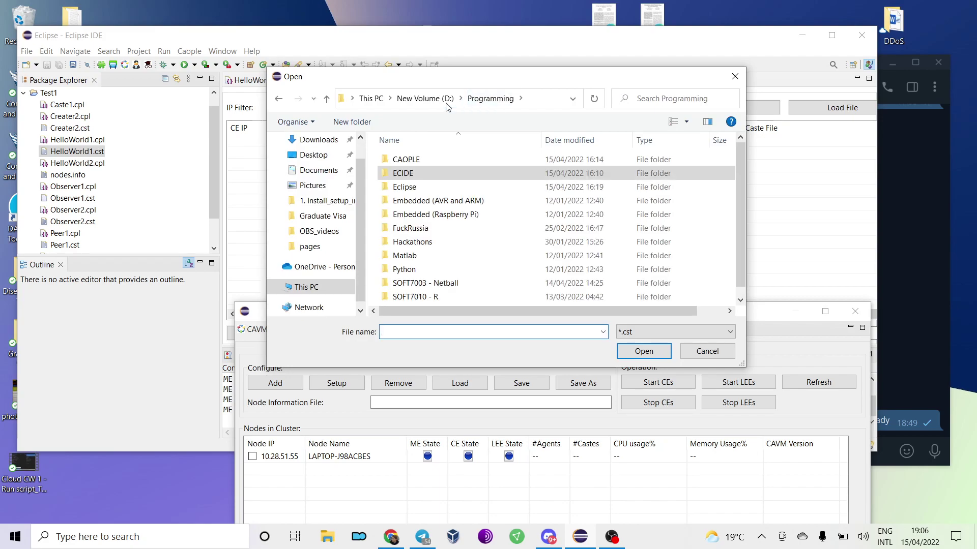
{"action": "double_click", "coordinate": [432, 188]}
{"action": "left_click", "coordinate": [423, 203]}
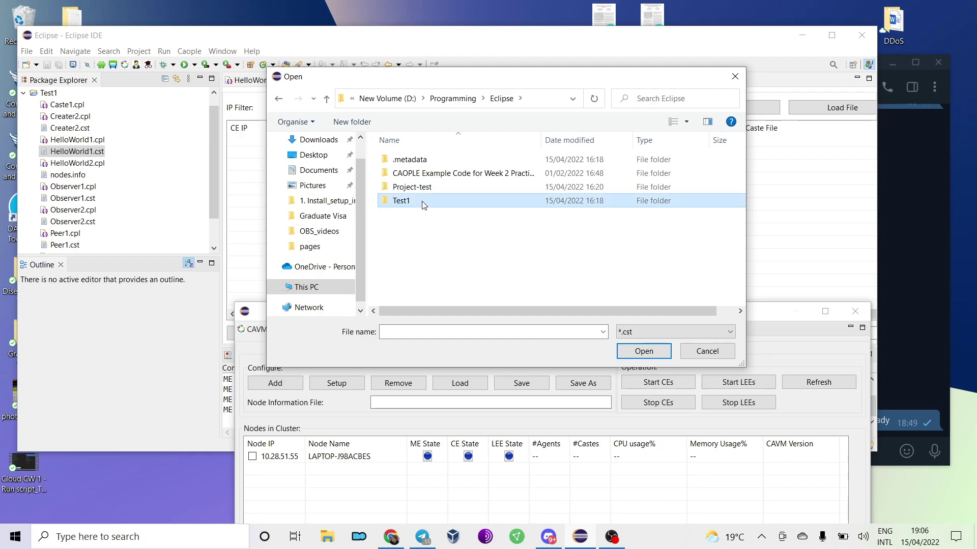
{"action": "double_click", "coordinate": [423, 203]}
{"action": "left_click", "coordinate": [453, 174]}
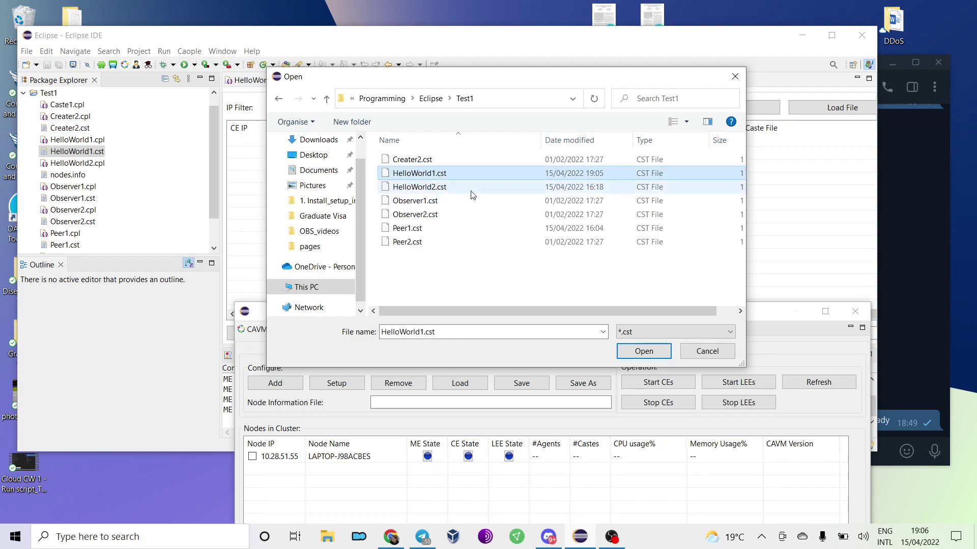
{"action": "left_click", "coordinate": [636, 350]}
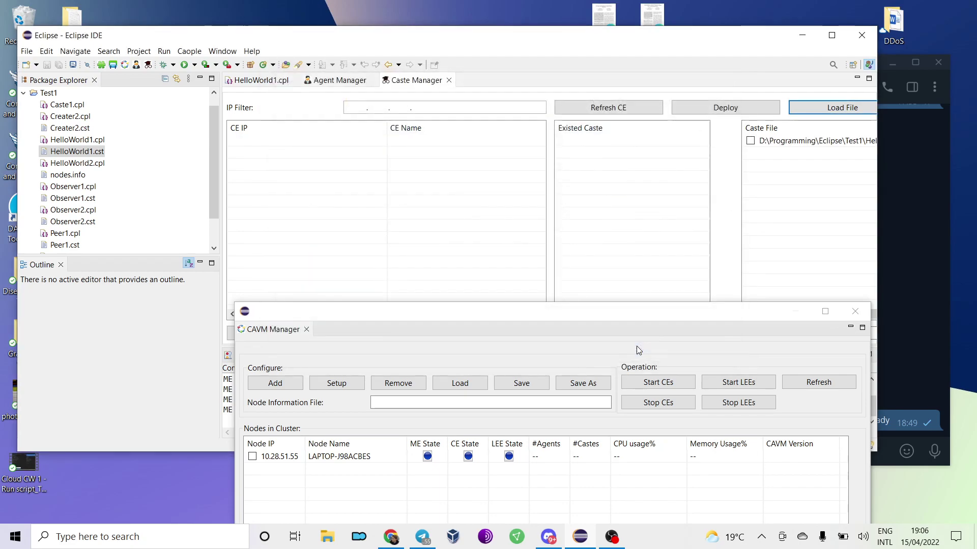
Select the loaded HelloWorld1.cst caste file and try to deploy it
{"action": "left_click", "coordinate": [751, 142]}
{"action": "left_click", "coordinate": [743, 112]}
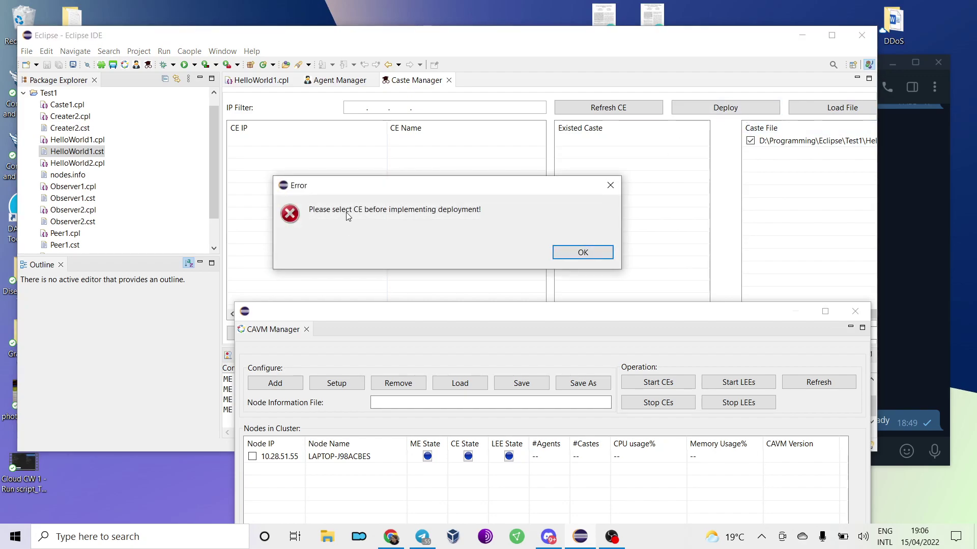
{"action": "left_click", "coordinate": [580, 253]}
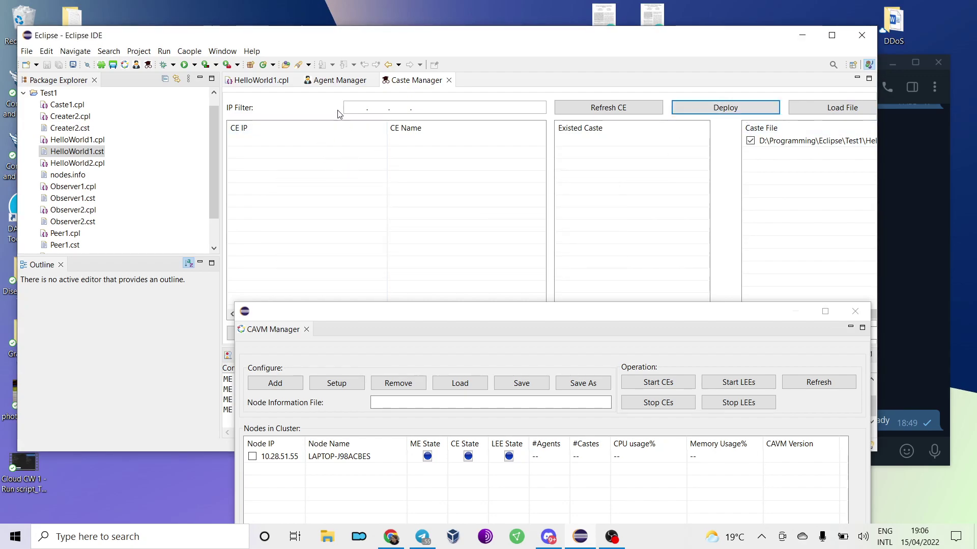
Refresh the available CE and LEE lists in the Agent Manager
{"action": "left_click", "coordinate": [329, 83]}
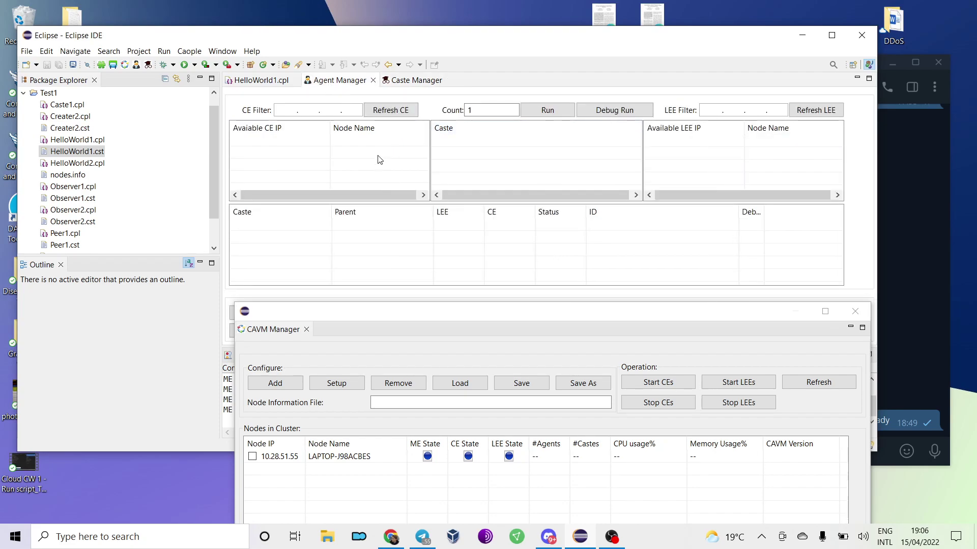
{"action": "left_click", "coordinate": [399, 109]}
{"action": "left_click", "coordinate": [821, 112]}
Move the CAVM Manager window clear of the console and examine the ME Client connection messages
{"action": "mouse_move", "coordinate": [622, 313]}
{"action": "left_mouse_down"}
{"action": "mouse_move", "coordinate": [619, 464]}
{"action": "mouse_move", "coordinate": [619, 423]}
{"action": "left_mouse_up"}
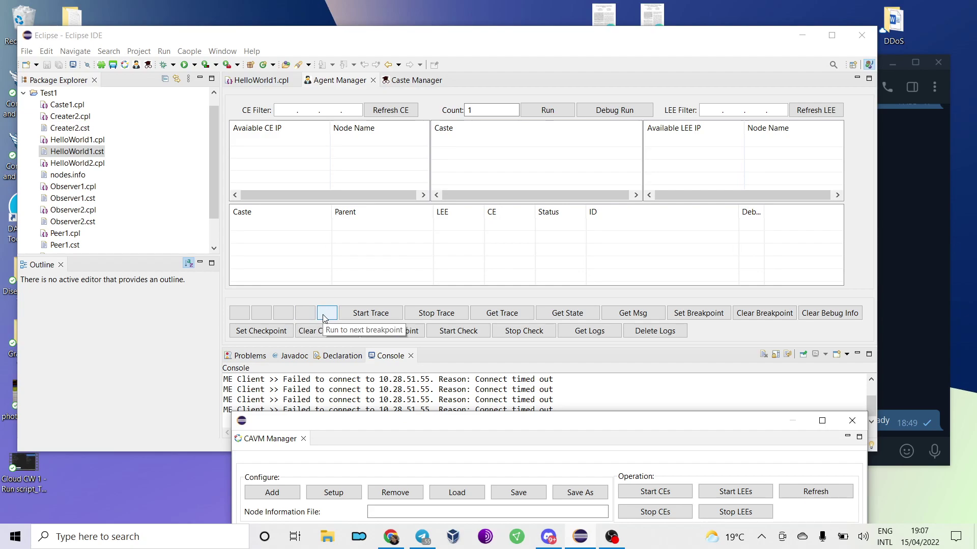
{"action": "left_click_drag", "start_coordinate": [497, 425], "coordinate": [472, 468]}
{"action": "left_click_drag", "start_coordinate": [294, 411], "coordinate": [549, 411]}
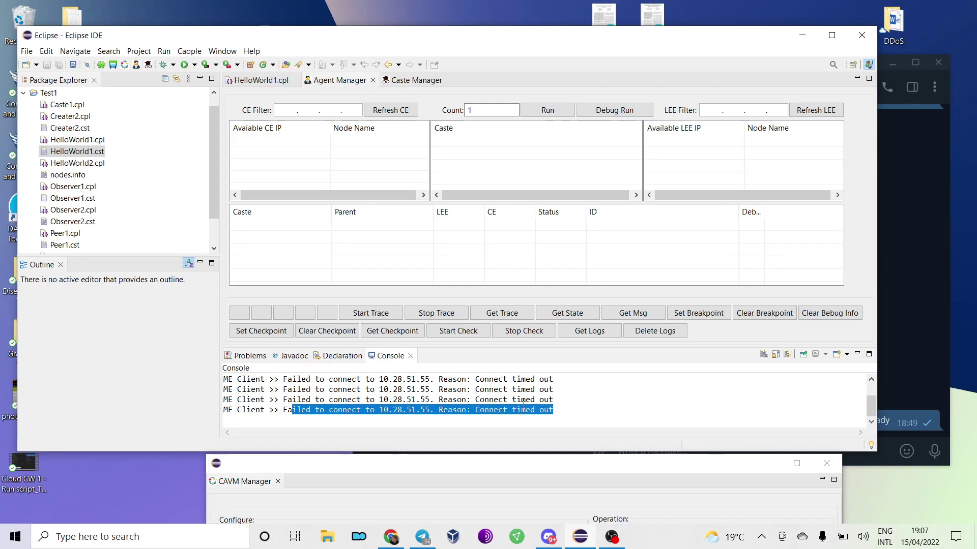
{"action": "scroll", "coordinate": [524, 406], "scroll_direction": "up", "scroll_amount": 1}
{"action": "scroll", "coordinate": [523, 406], "scroll_direction": "down", "scroll_amount": 1}
Open the new-node IP entry in the CAVM Manager, switch to Google Cloud in Chrome and start the computer-3 VM
{"action": "left_click_drag", "start_coordinate": [525, 469], "coordinate": [605, 25]}
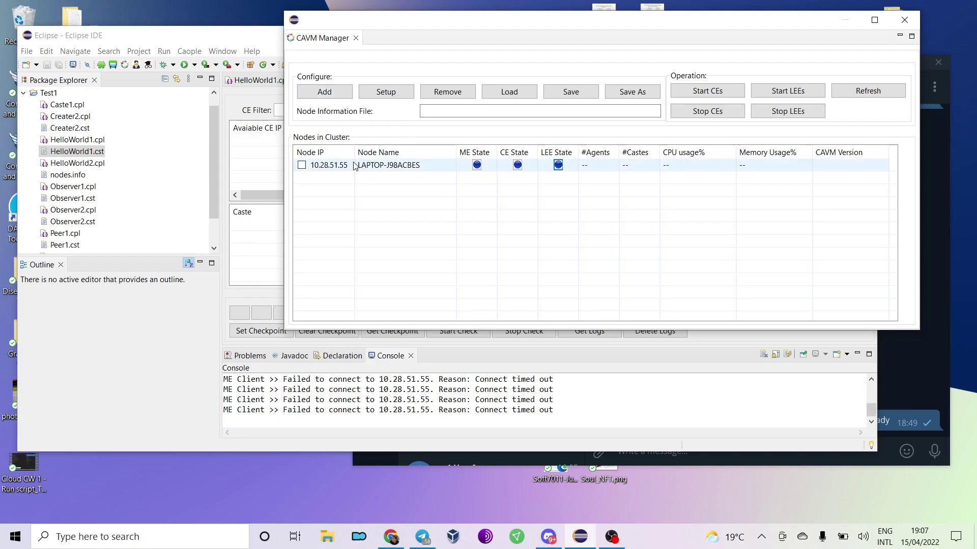
{"action": "left_click", "coordinate": [333, 91]}
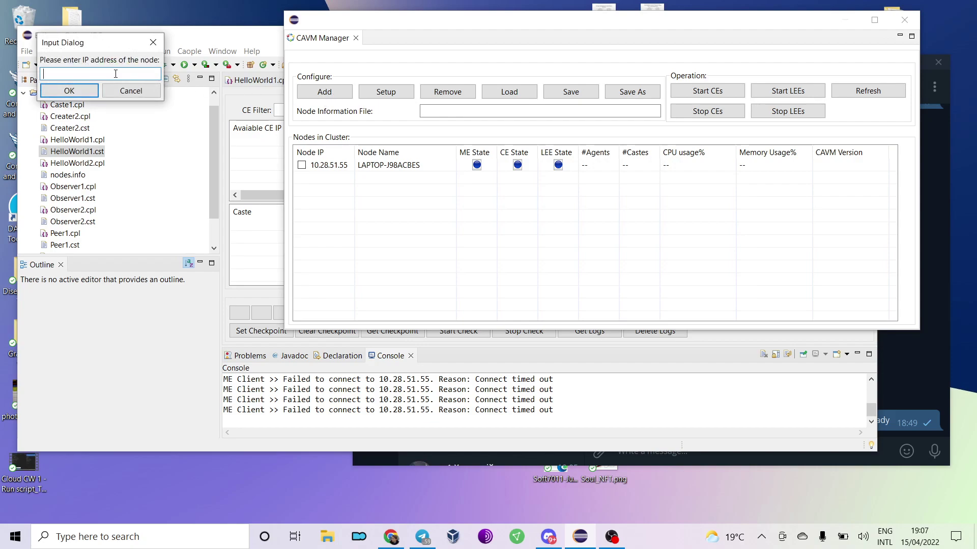
{"action": "left_click", "coordinate": [391, 537]}
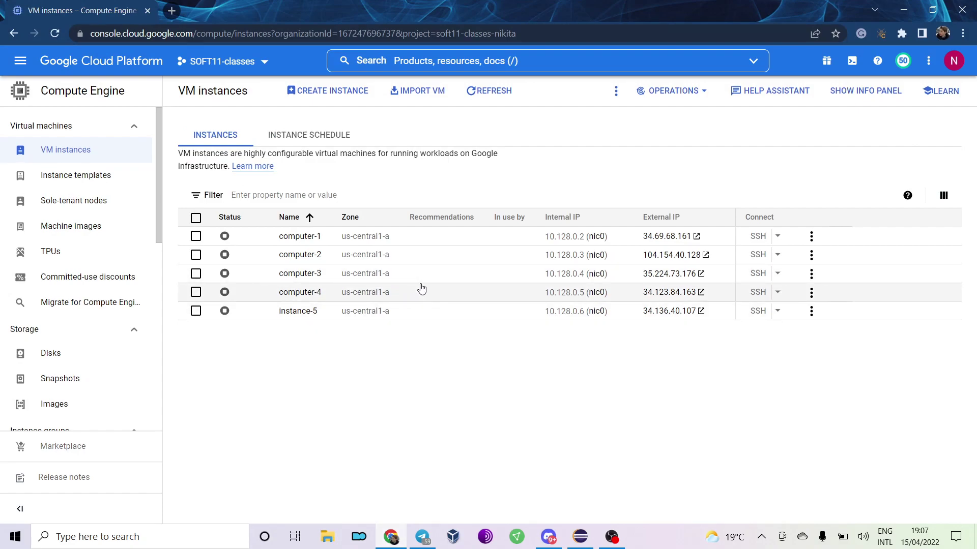
{"action": "left_click", "coordinate": [224, 276]}
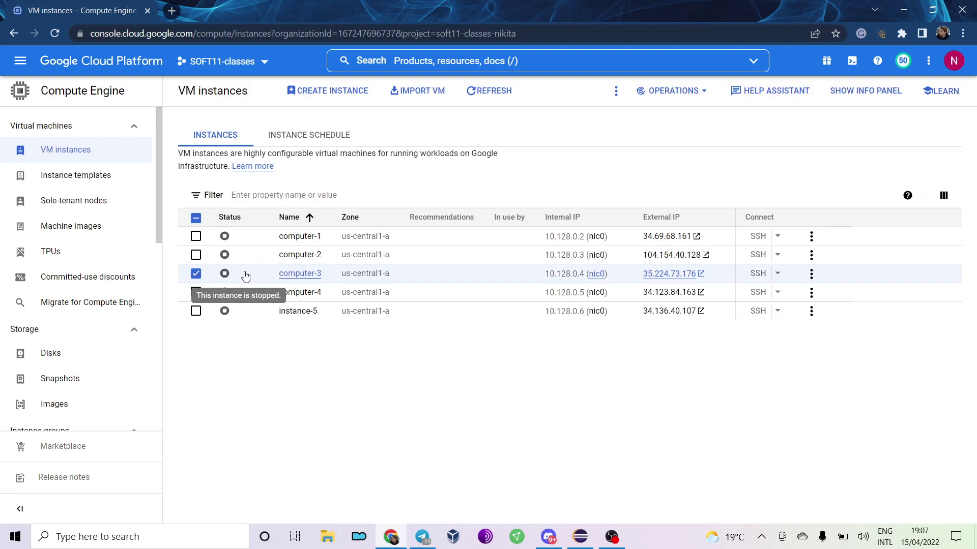
{"action": "left_click", "coordinate": [616, 91]}
{"action": "left_click", "coordinate": [624, 120]}
{"action": "left_click", "coordinate": [641, 331]}
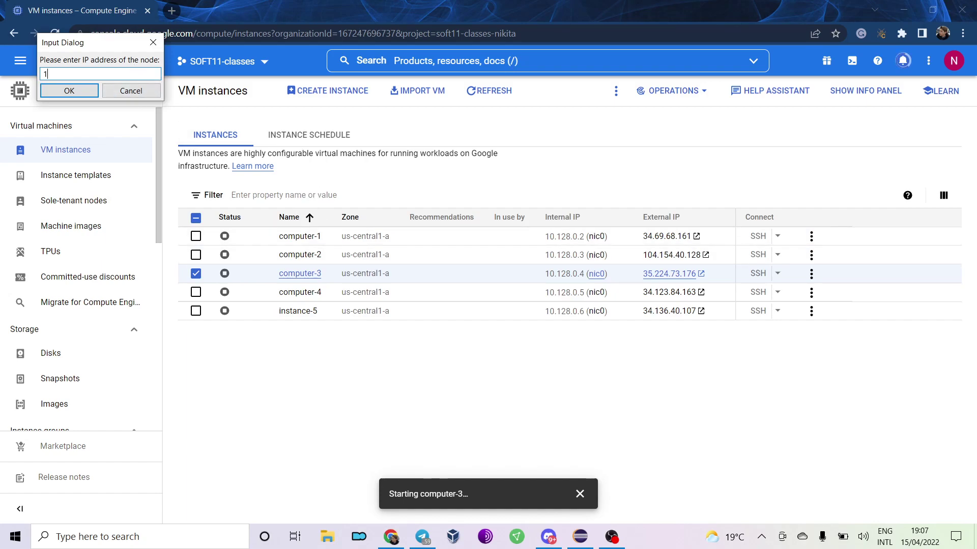
Add a node with computer-3's external IP 35.224.73.176 to the CAVM cluster and return to Eclipse
{"action": "type", "text": "8"}
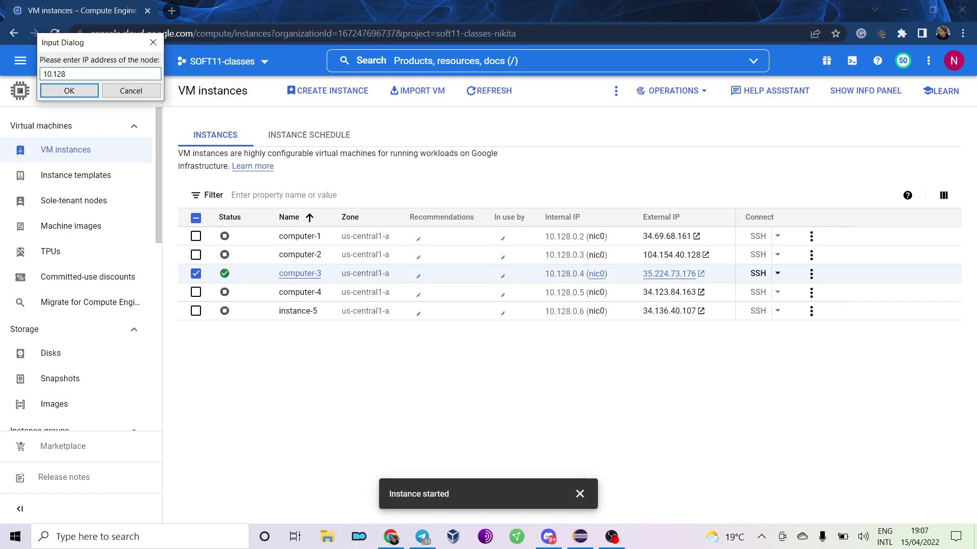
{"action": "key", "text": "BackSpace"}
{"action": "key", "text": "BackSpace"}
{"action": "key", "text": "BackSpace"}
{"action": "key", "text": "BackSpace"}
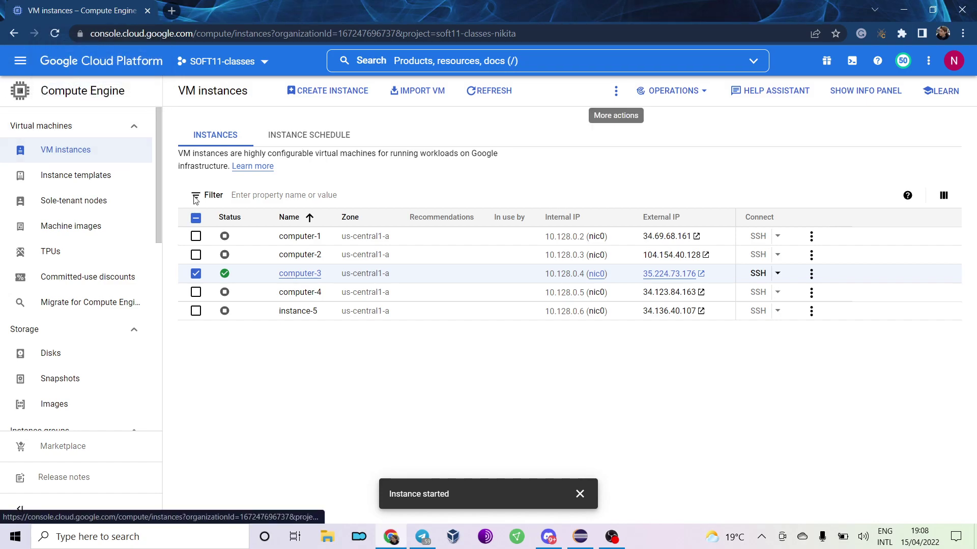
{"action": "left_click", "coordinate": [588, 543]}
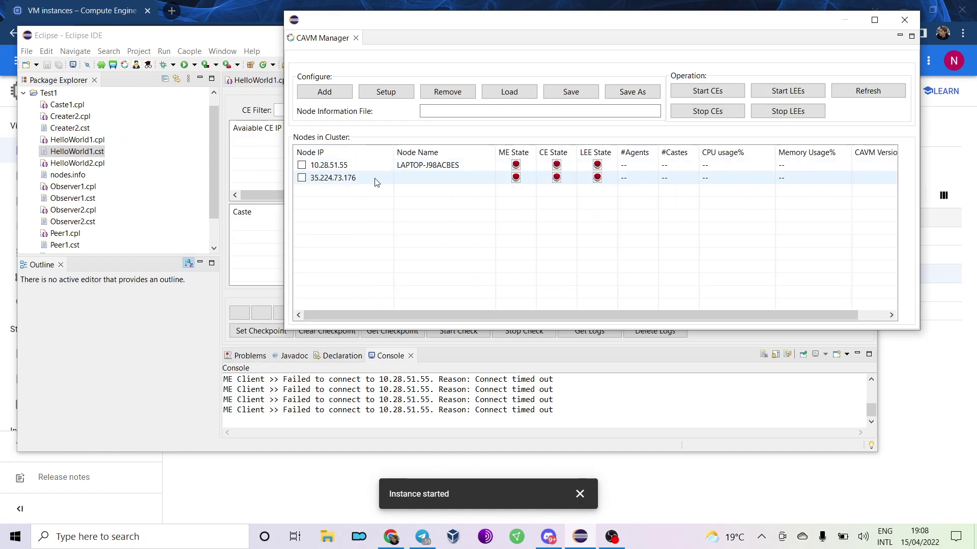
Check computer-3's external IP in Chrome, return to Eclipse and try to connect to the 35.224.73.176 node and refresh its states
{"action": "left_click", "coordinate": [680, 509]}
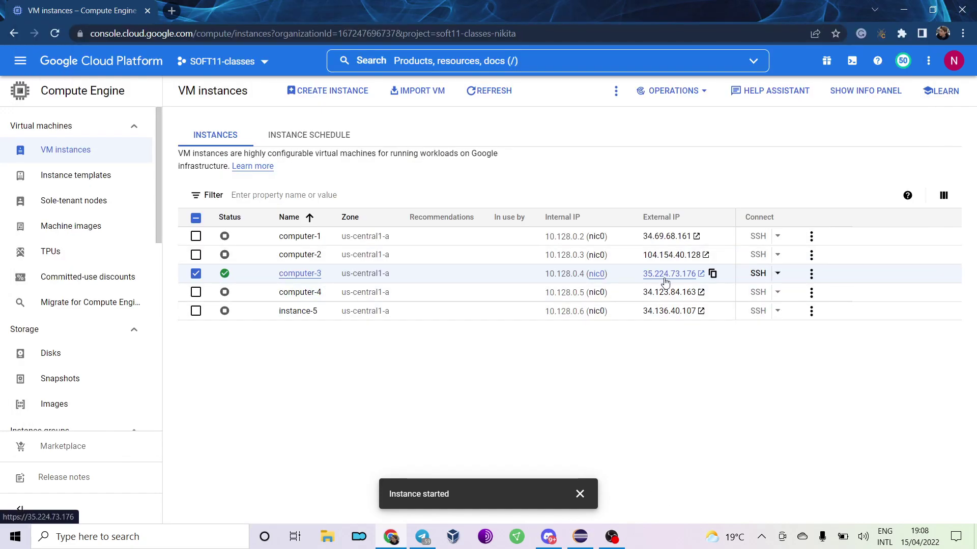
{"action": "key", "text": "alt+Tab"}
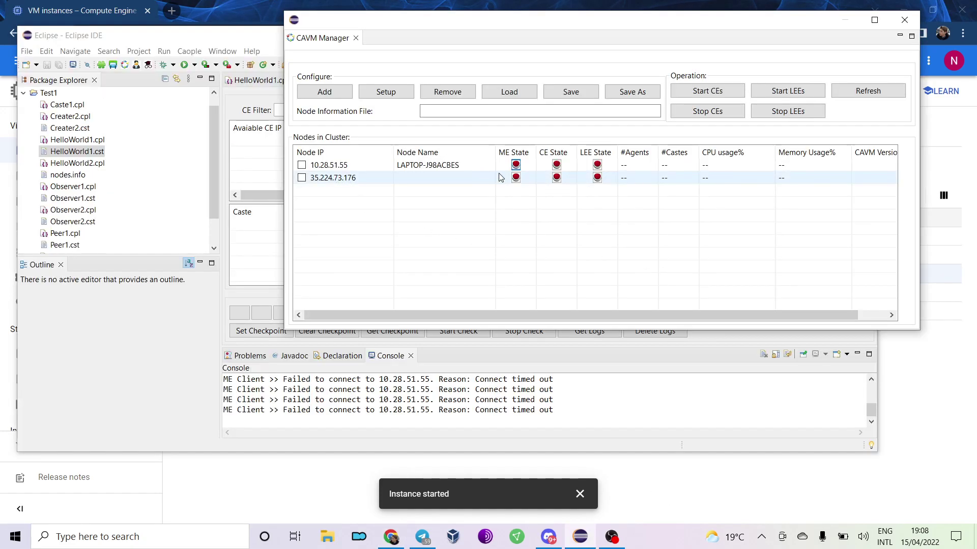
{"action": "left_click", "coordinate": [516, 178]}
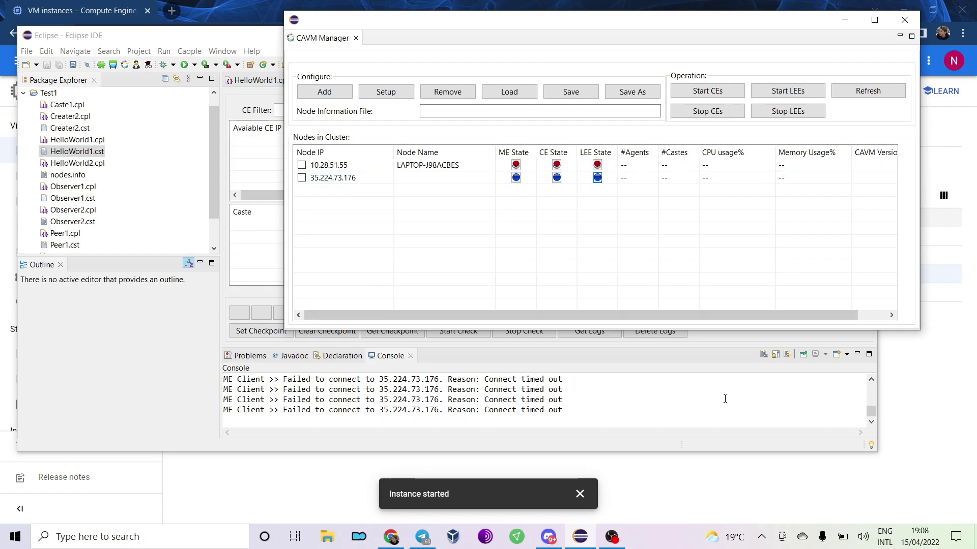
{"action": "left_click", "coordinate": [701, 98]}
{"action": "left_click", "coordinate": [868, 91]}
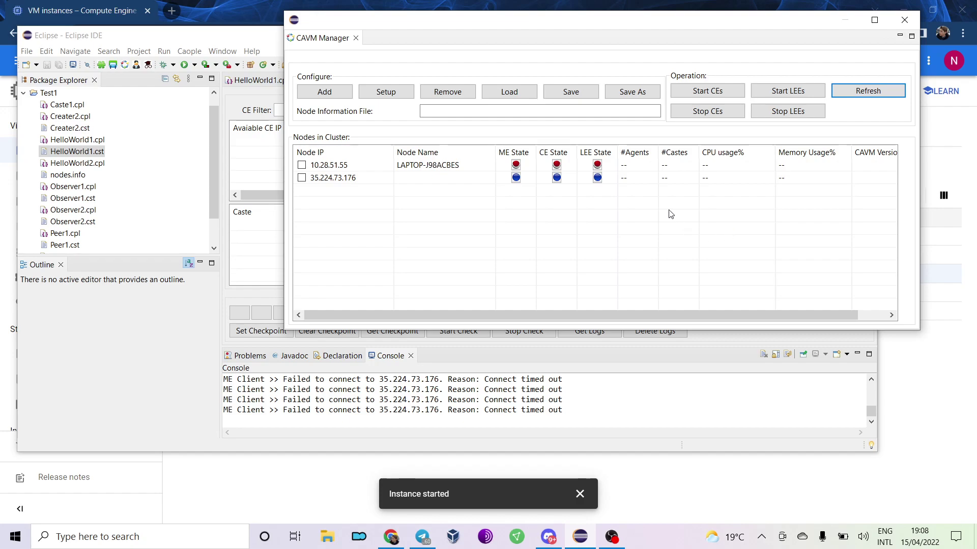
{"action": "left_click", "coordinate": [597, 178]}
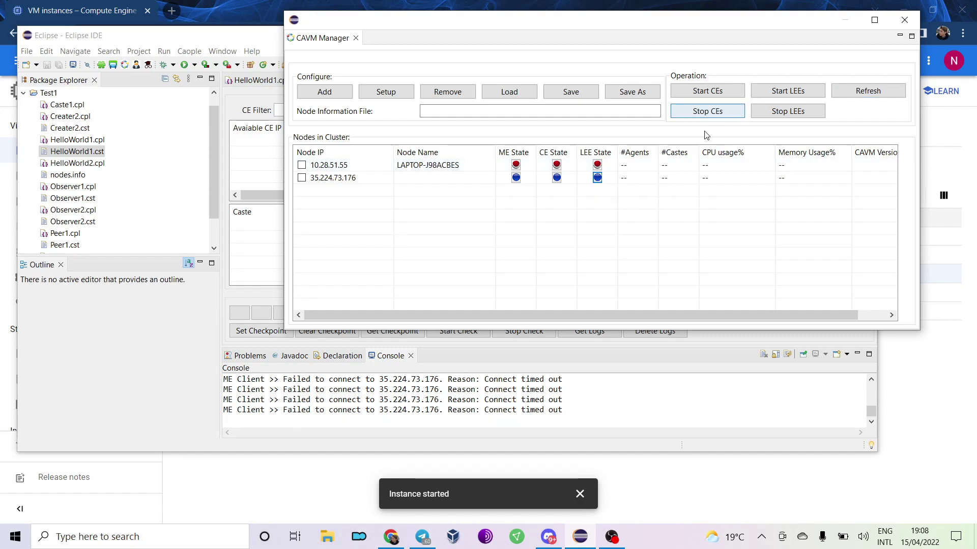
Switch to Google Cloud in Chrome, deselect computer-3 and start the instance-5 VM
{"action": "left_click", "coordinate": [668, 486]}
{"action": "left_click", "coordinate": [196, 311]}
{"action": "left_click", "coordinate": [196, 273]}
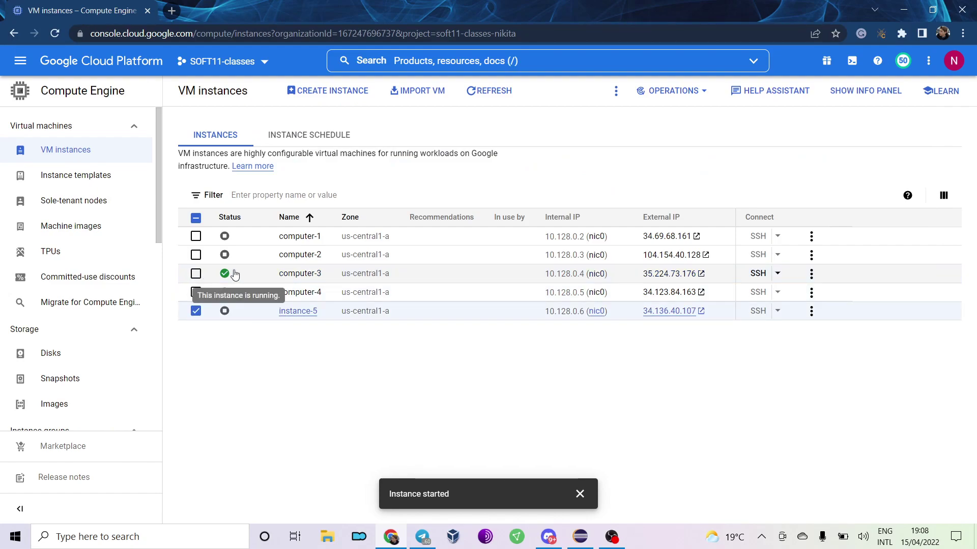
{"action": "left_click", "coordinate": [623, 96]}
{"action": "left_click", "coordinate": [624, 120]}
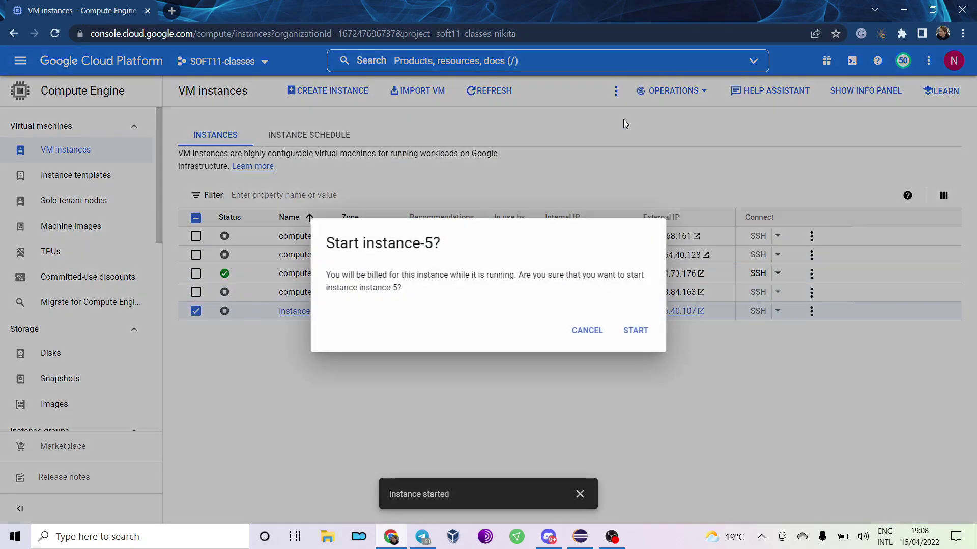
{"action": "left_click", "coordinate": [636, 330]}
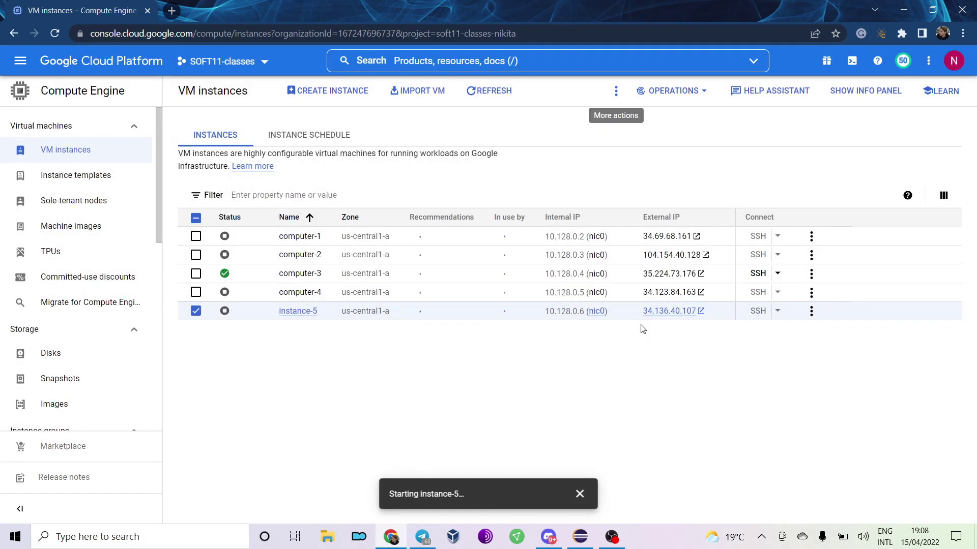
{"action": "mouse_move", "coordinate": [757, 318]}
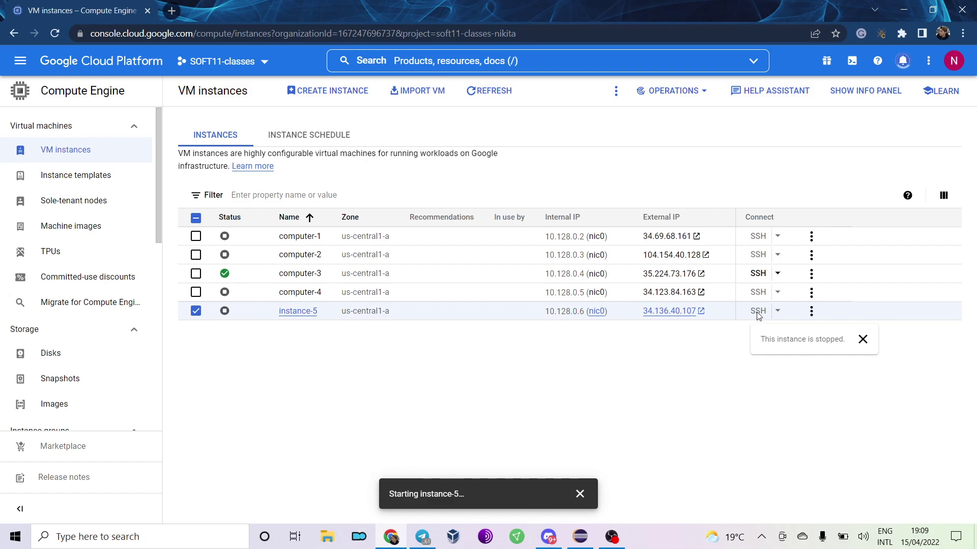
{"action": "left_click", "coordinate": [612, 537]}
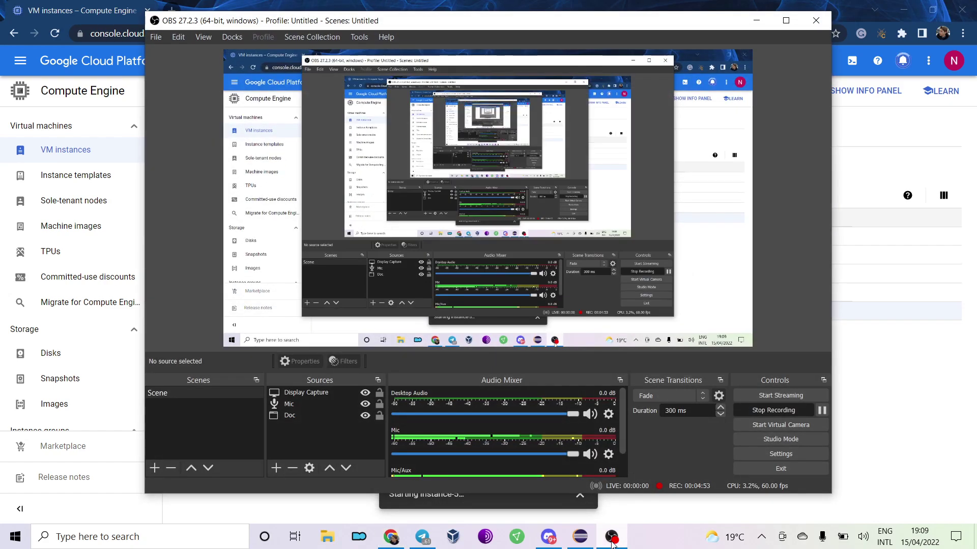
{"action": "left_click", "coordinate": [611, 537]}
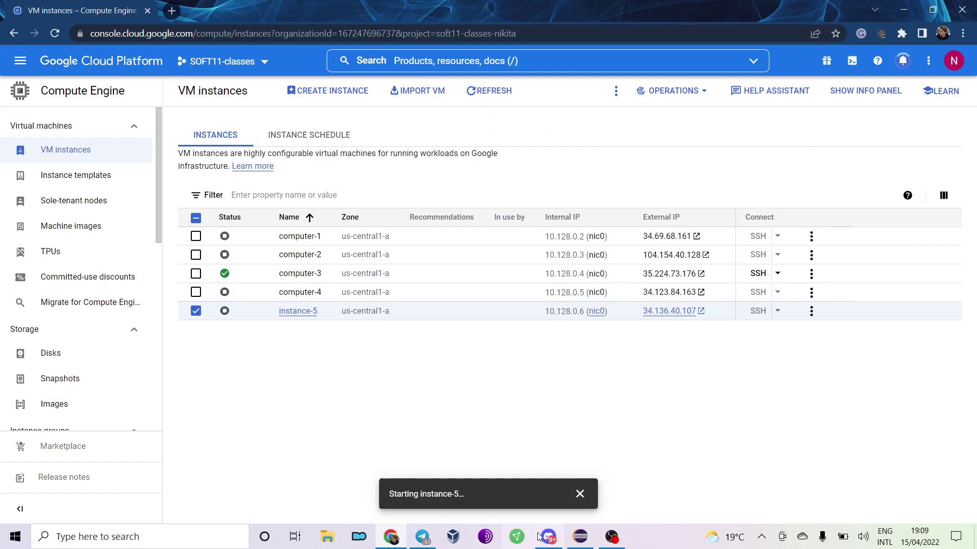
Return to the CAVM Manager in Eclipse and name the 35.224.73.176 node VM-instance-gcp
{"action": "left_click", "coordinate": [585, 545]}
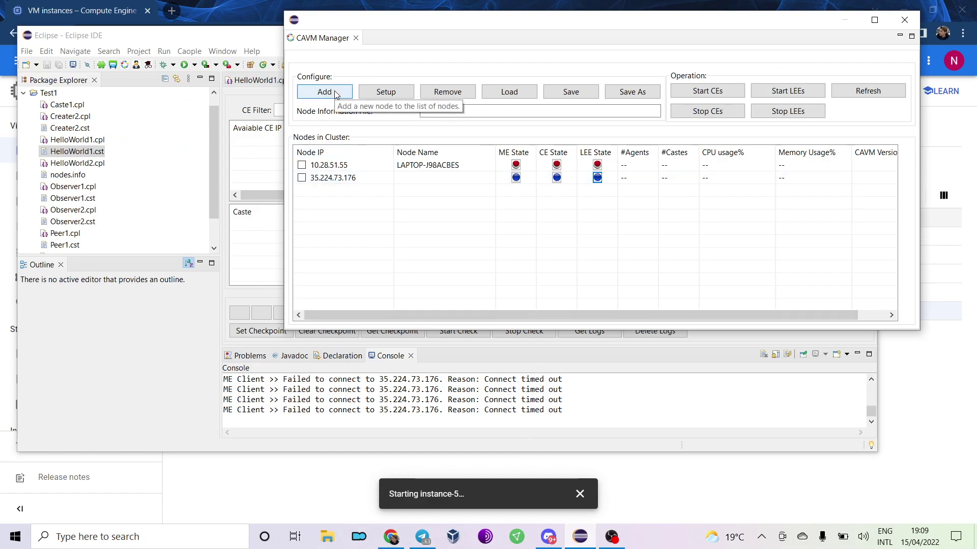
{"action": "left_click", "coordinate": [430, 176]}
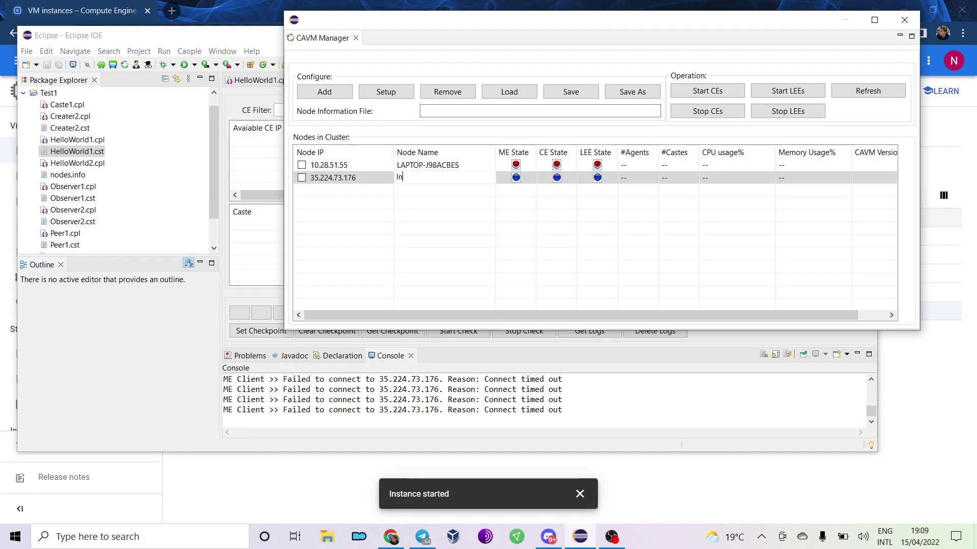
{"action": "type", "text": "VM-instance-gcp"}
{"action": "key", "text": "Return"}
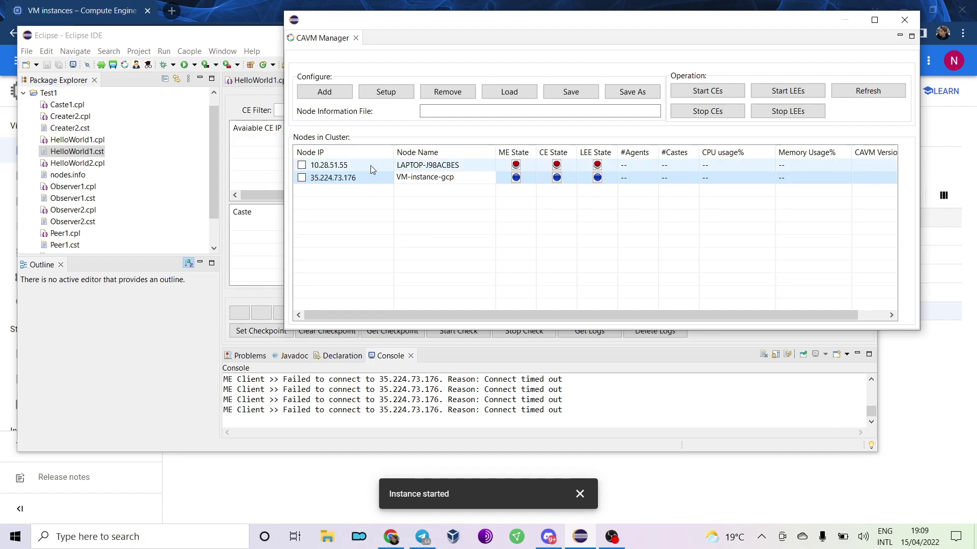
Switch to Google Cloud in Chrome, open an SSH session to instance-5 and move its window clear of the instance list
{"action": "left_click", "coordinate": [313, 467]}
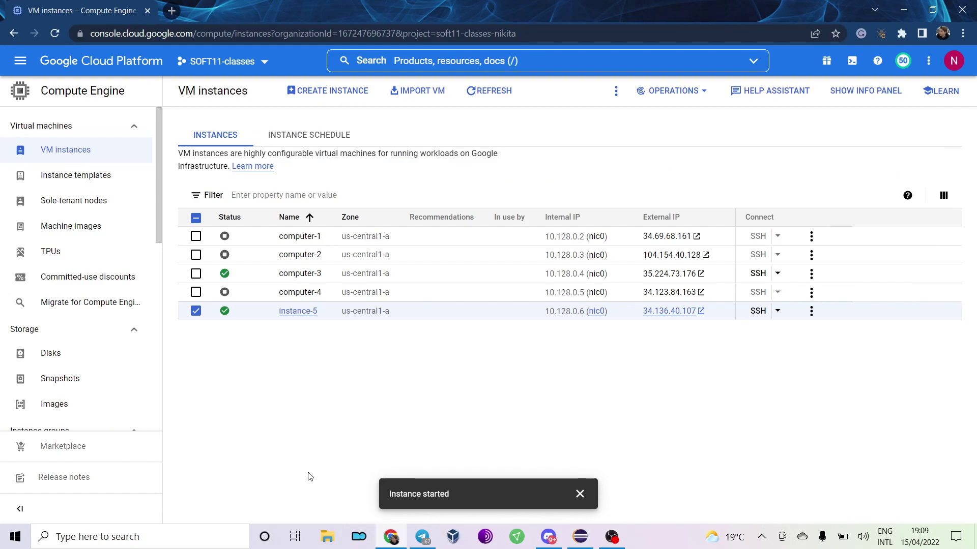
{"action": "left_click", "coordinate": [758, 311]}
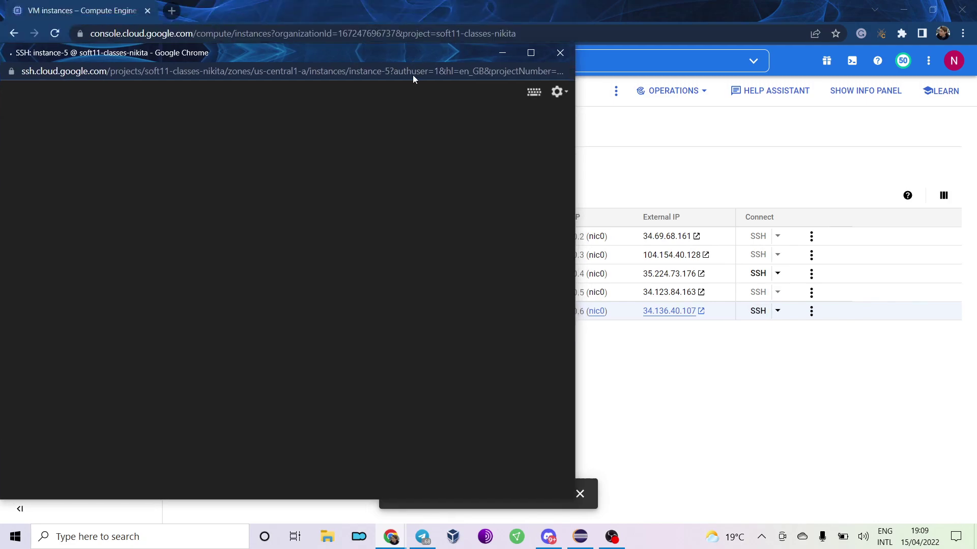
{"action": "left_click_drag", "start_coordinate": [413, 53], "coordinate": [510, 416]}
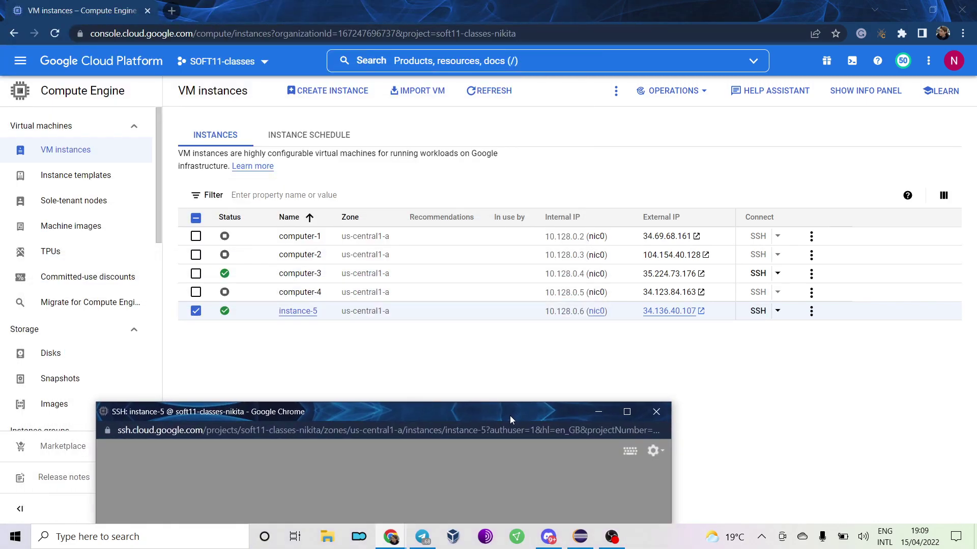
{"action": "left_click_drag", "start_coordinate": [509, 417], "coordinate": [601, 358]}
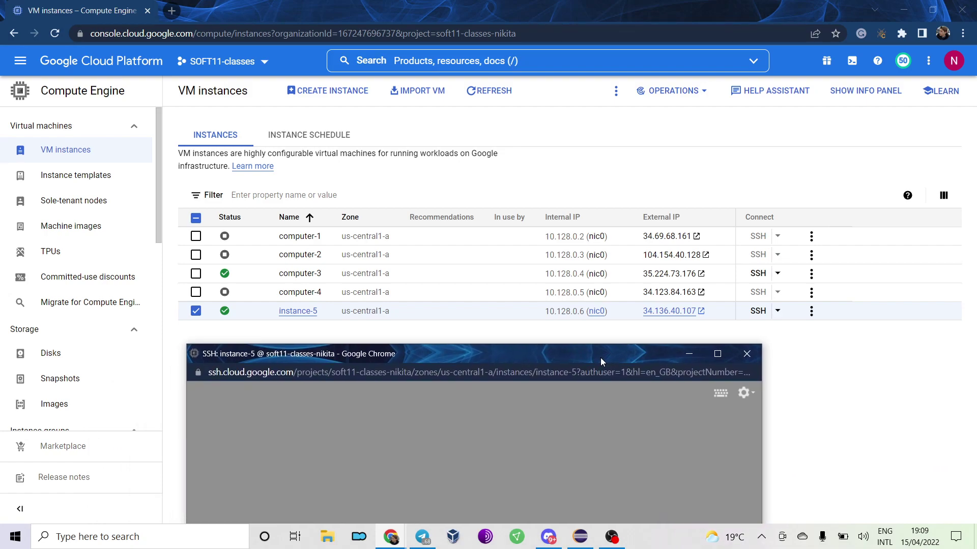
Close the instance-5 SSH window and stop the computer-3 and instance-5 VMs
{"action": "left_click", "coordinate": [251, 61]}
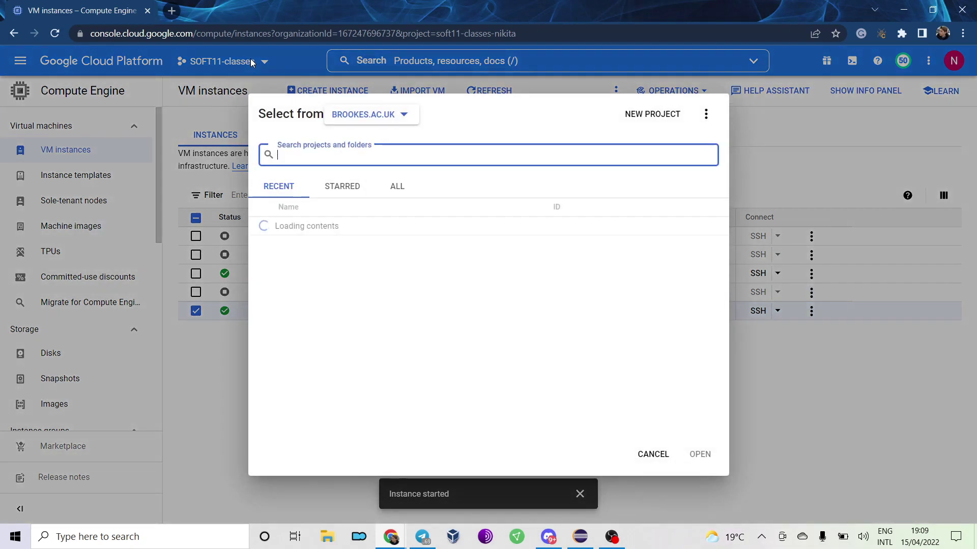
{"action": "left_click", "coordinate": [200, 388]}
{"action": "left_click", "coordinate": [196, 273]}
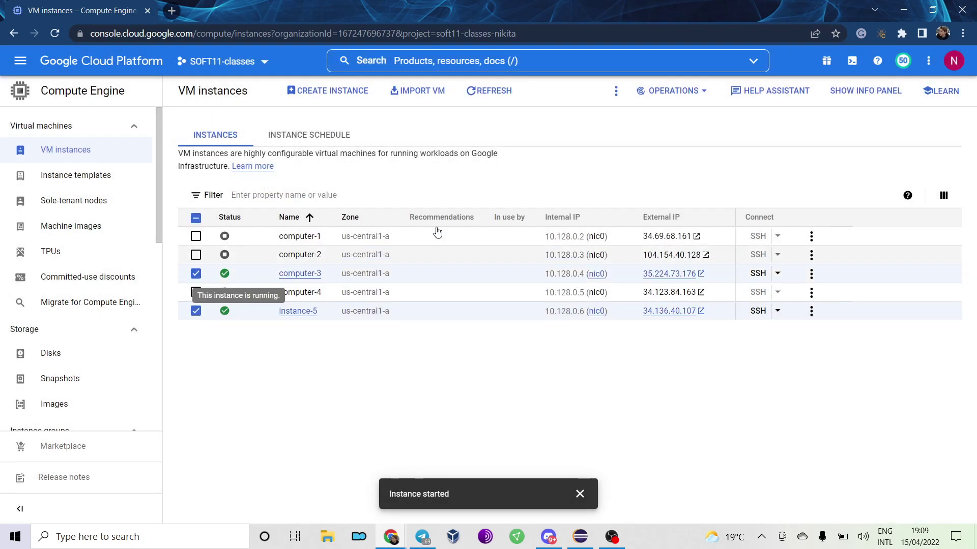
{"action": "left_click", "coordinate": [616, 91]}
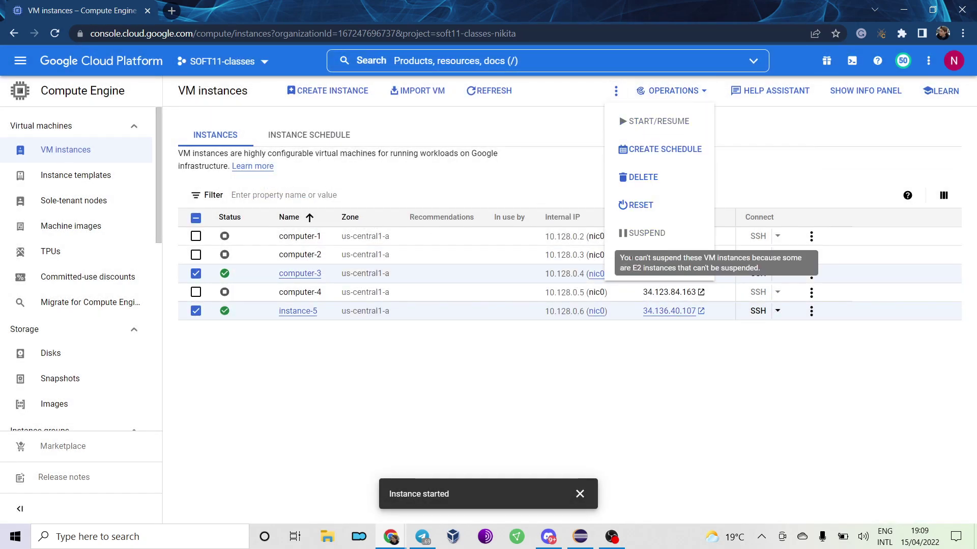
{"action": "mouse_move", "coordinate": [391, 537]}
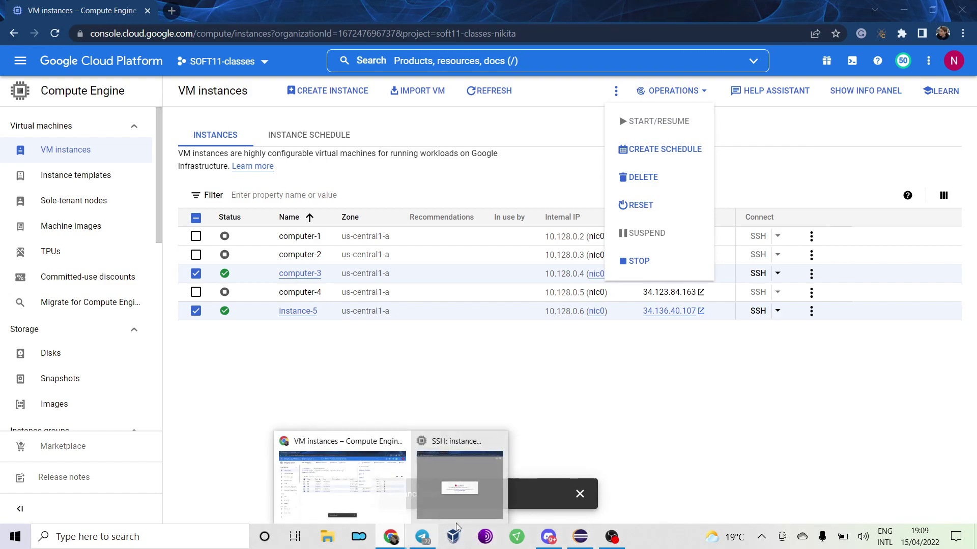
{"action": "left_click", "coordinate": [469, 467]}
{"action": "left_click", "coordinate": [744, 350]}
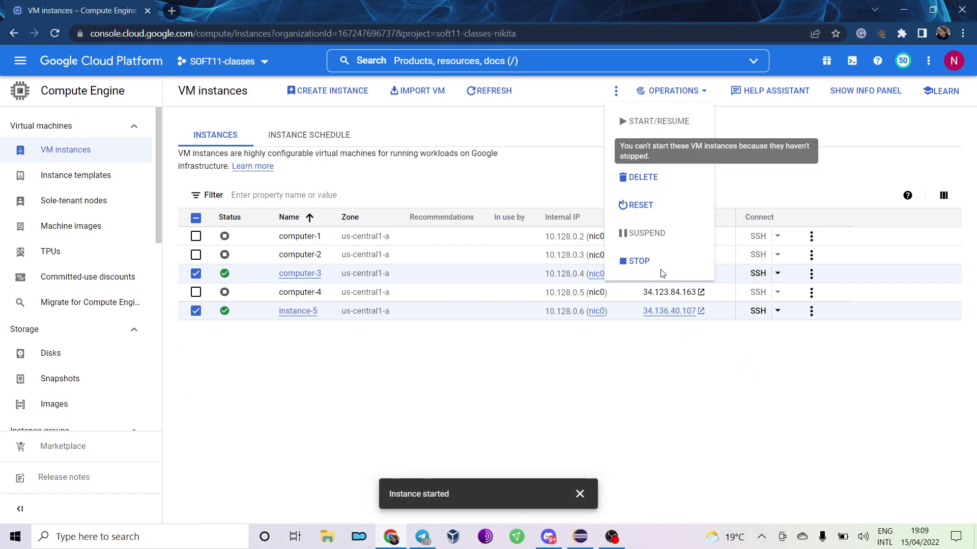
{"action": "left_click", "coordinate": [641, 263]}
{"action": "left_click", "coordinate": [644, 342]}
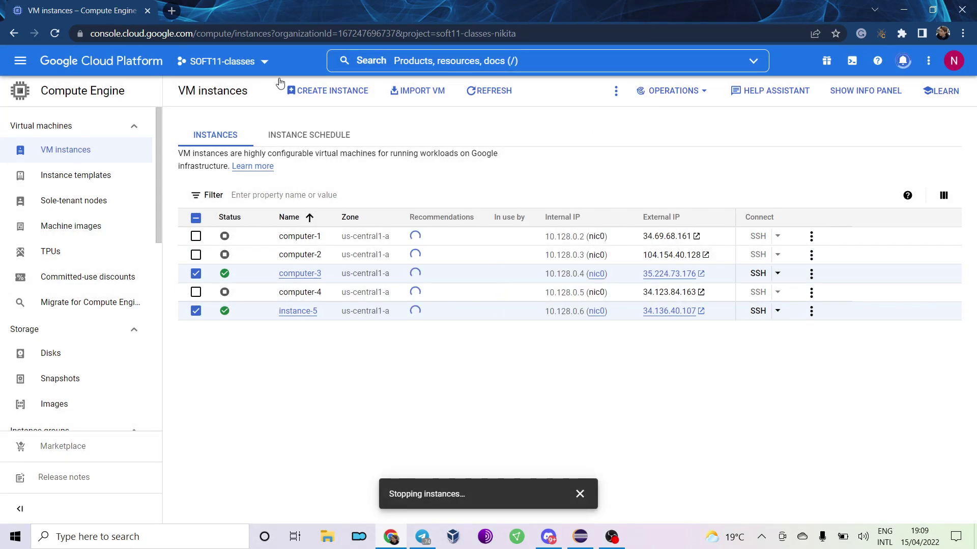
Switch to the SOFT11 coursework project and open the details of the instance-6-reg VM
{"action": "left_click", "coordinate": [416, 187]}
{"action": "left_click", "coordinate": [269, 61]}
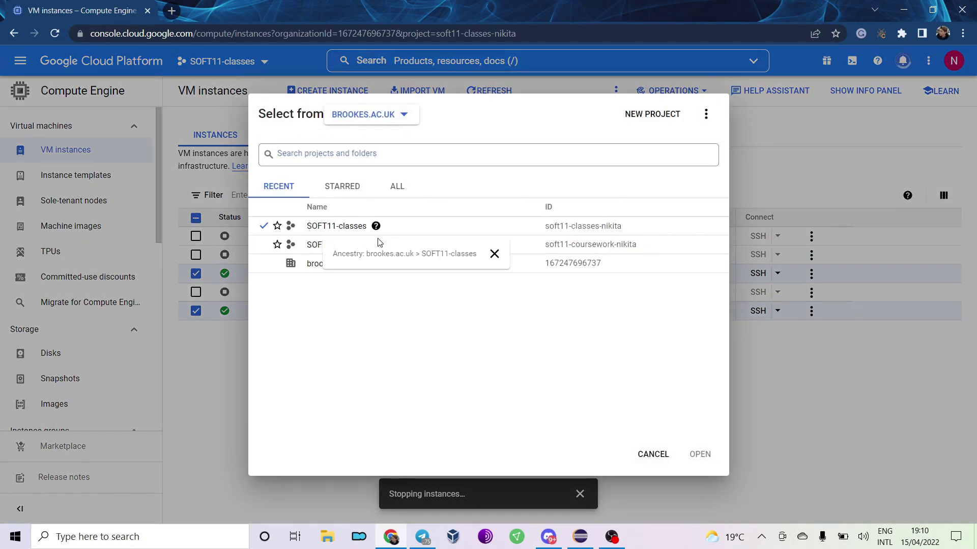
{"action": "left_click", "coordinate": [308, 246]}
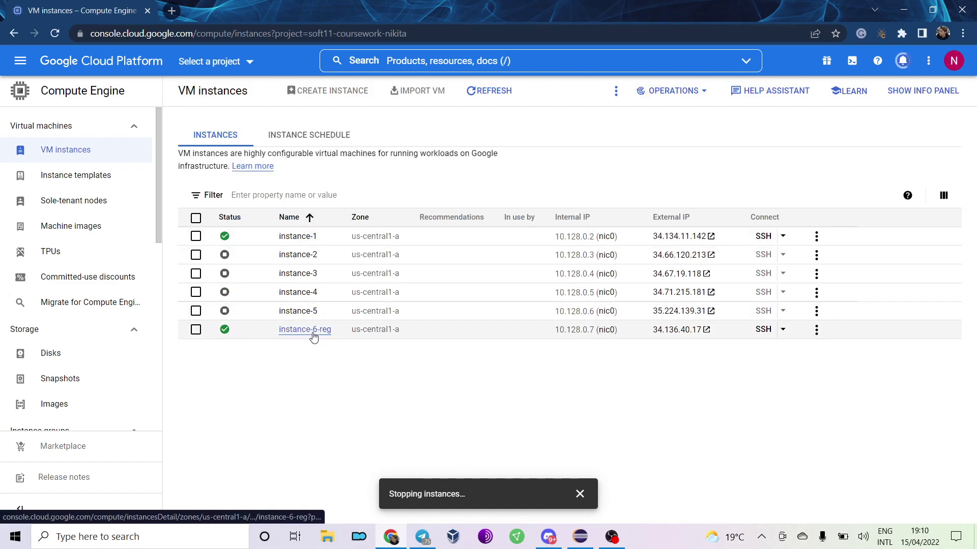
{"action": "left_click", "coordinate": [313, 337]}
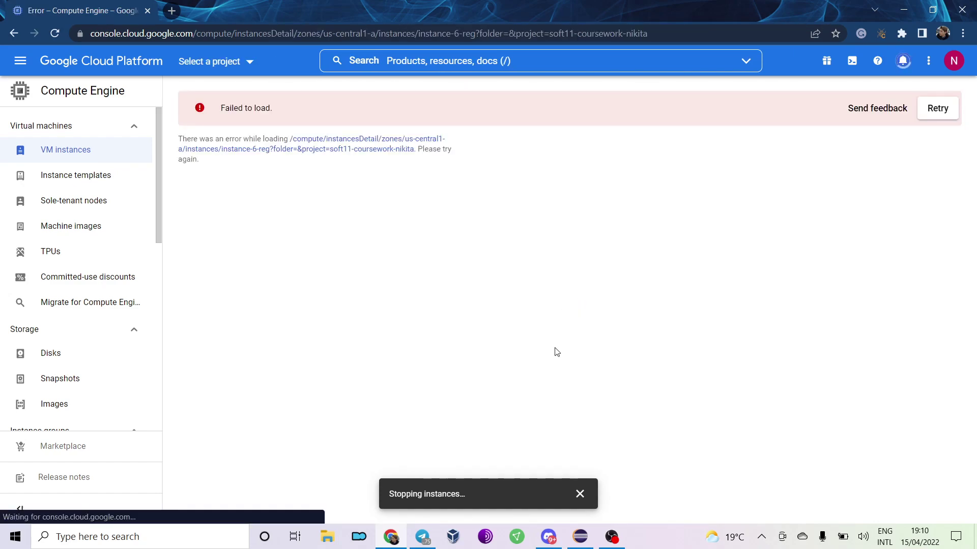
Go back, reselect the SOFT11 coursework project and try to load its Compute Engine VM instances
{"action": "left_click", "coordinate": [14, 33]}
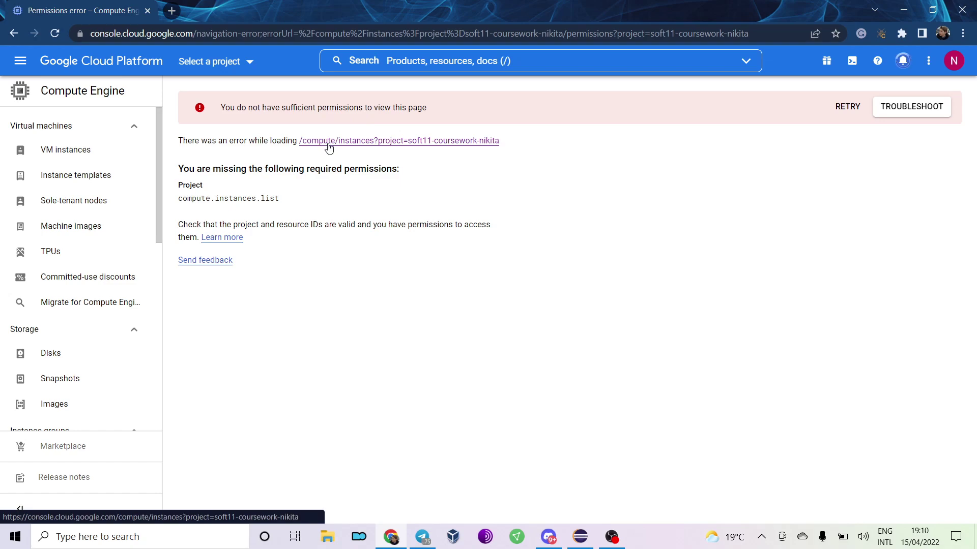
{"action": "left_click", "coordinate": [242, 62]}
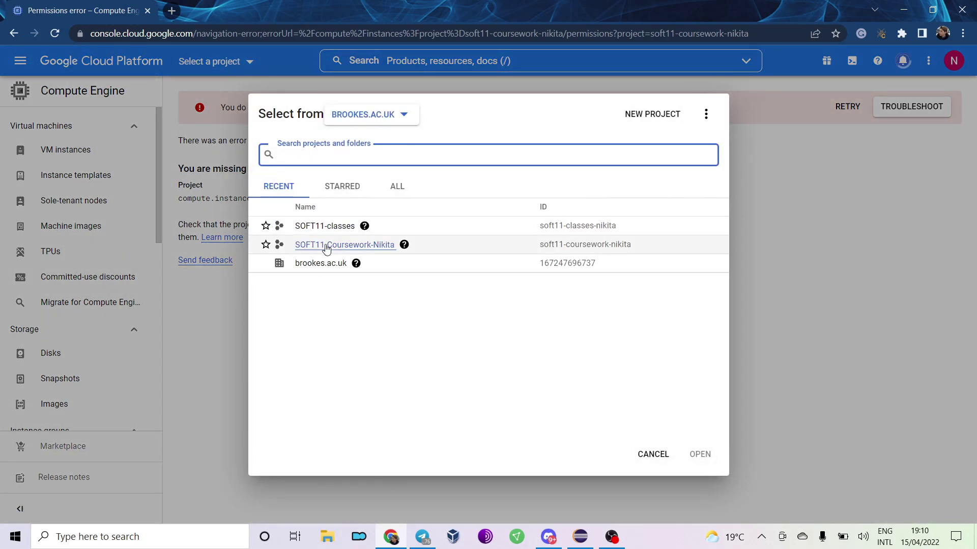
{"action": "left_click", "coordinate": [327, 249]}
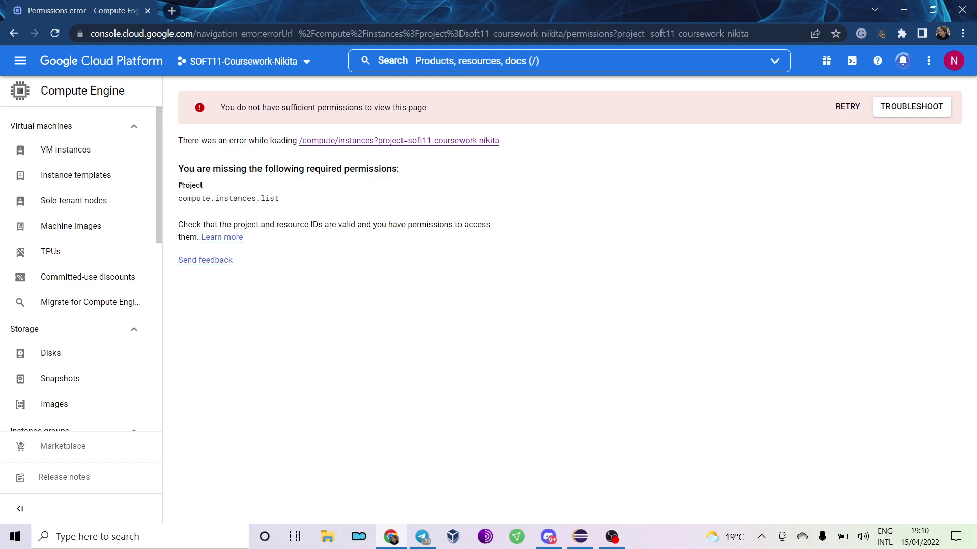
{"action": "left_click", "coordinate": [106, 257]}
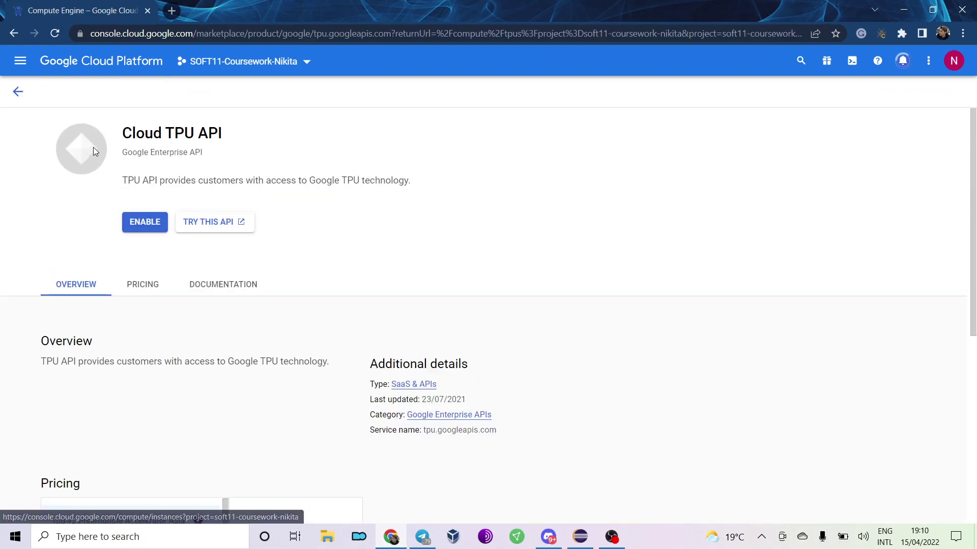
{"action": "left_click", "coordinate": [18, 91]}
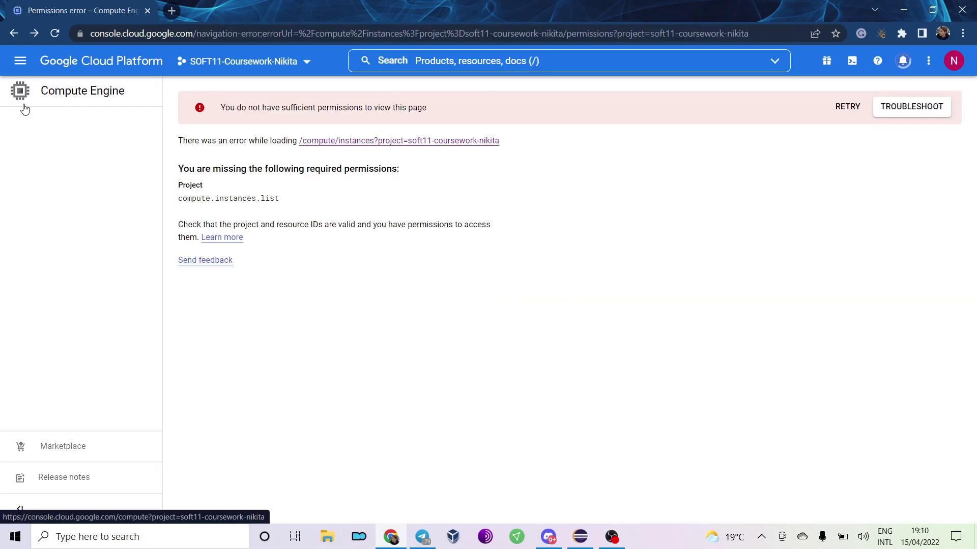
{"action": "left_click", "coordinate": [61, 161]}
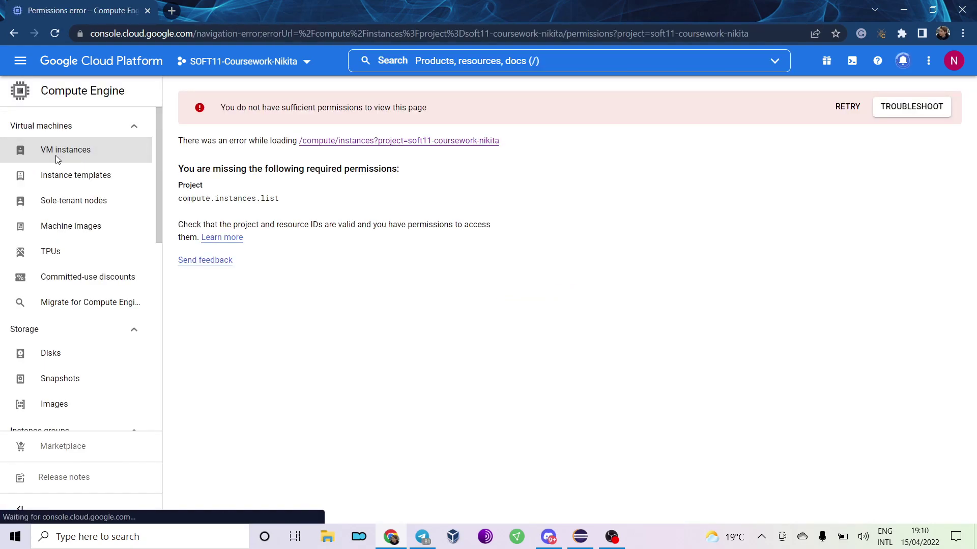
{"action": "left_click", "coordinate": [49, 66]}
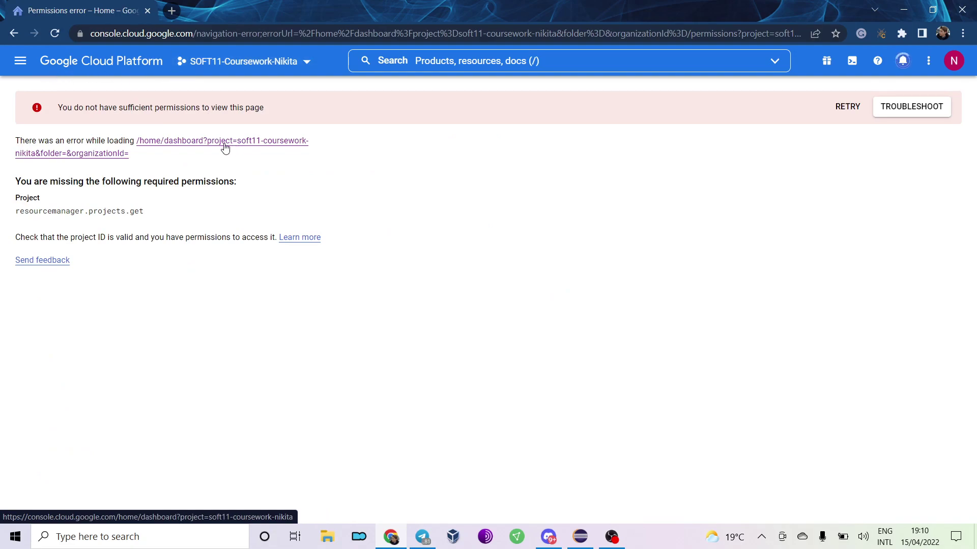
Reopen Google Cloud Platform in a fresh browser tab, close the old one and switch to the SOFT11 coursework project
{"action": "left_click", "coordinate": [171, 10]}
{"action": "left_click", "coordinate": [146, 10]}
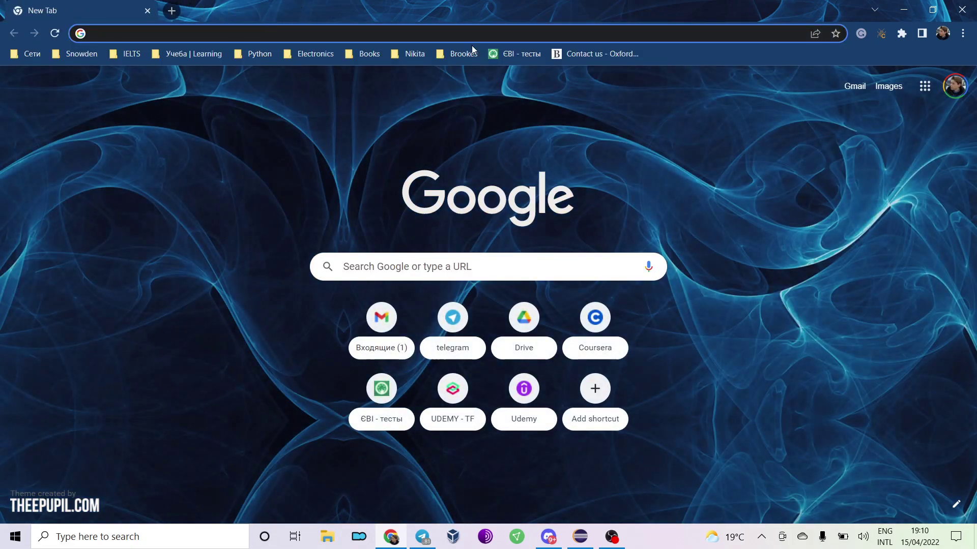
{"action": "left_click", "coordinate": [458, 55]}
{"action": "left_click", "coordinate": [496, 246]}
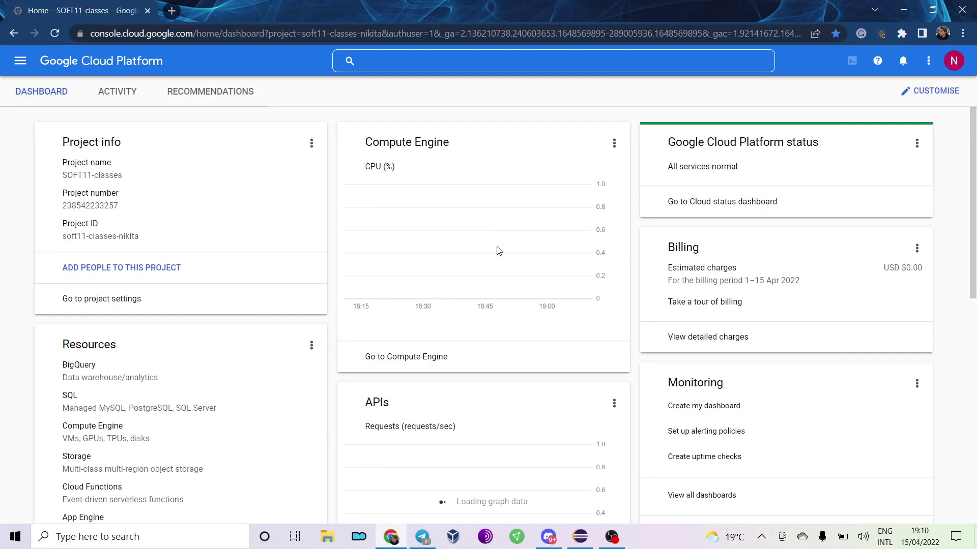
{"action": "left_click", "coordinate": [260, 61]}
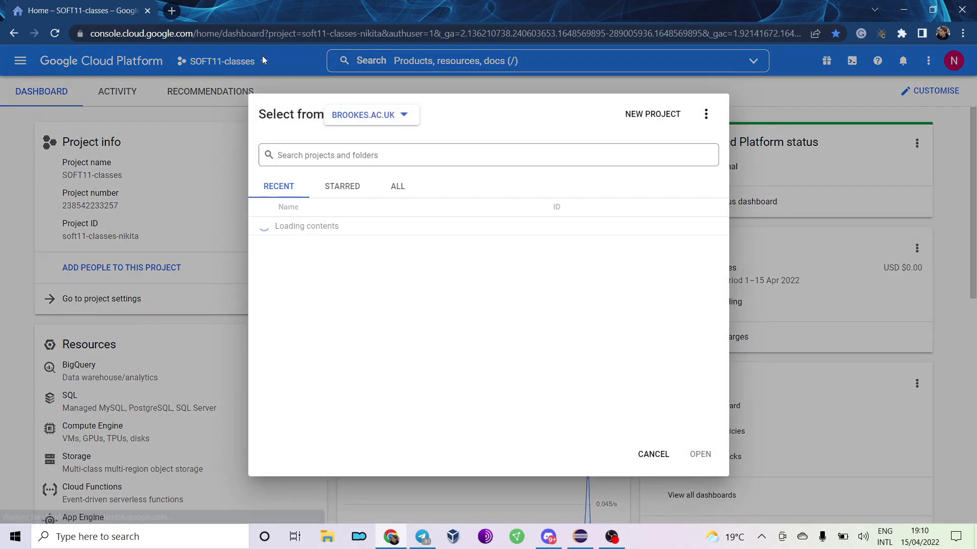
{"action": "left_click", "coordinate": [365, 247]}
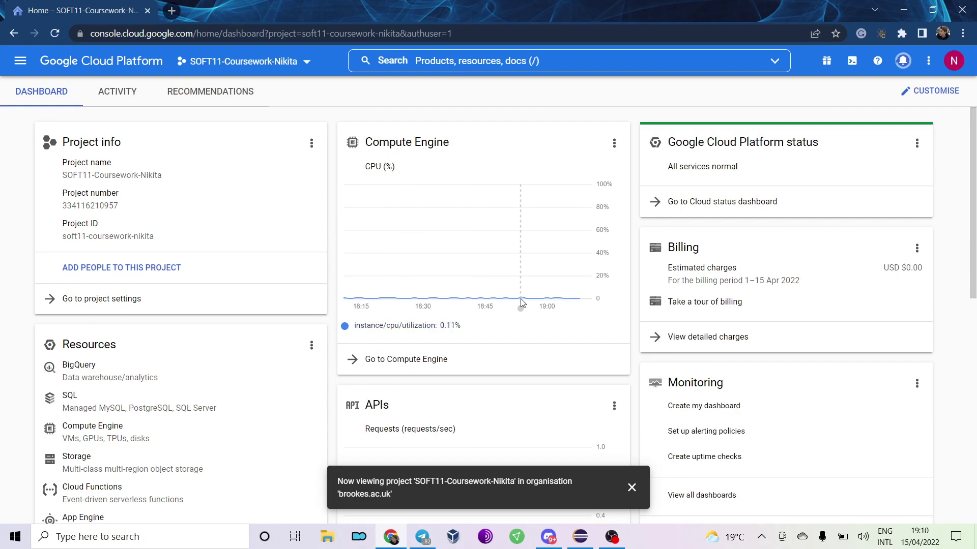
Open the project's Compute Engine VM instances list and start an SSH session to instance-6-reg
{"action": "left_click", "coordinate": [21, 61]}
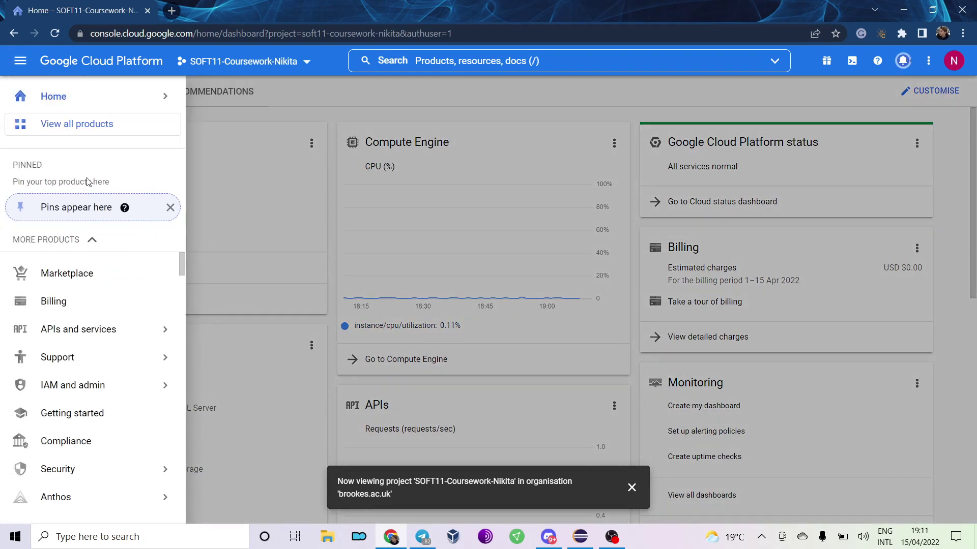
{"action": "scroll", "coordinate": [90, 386], "scroll_direction": "down", "scroll_amount": 4}
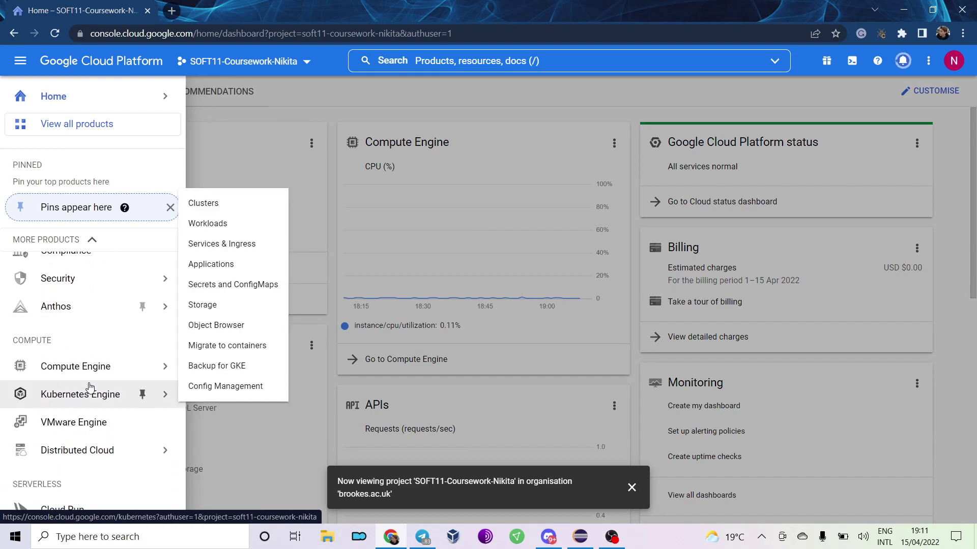
{"action": "mouse_move", "coordinate": [89, 369]}
{"action": "left_click", "coordinate": [232, 86]}
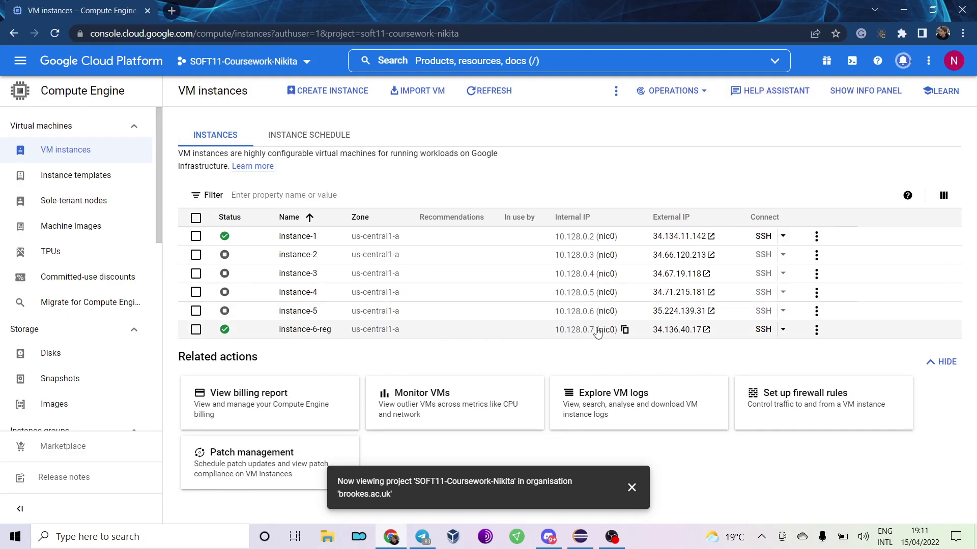
{"action": "left_click", "coordinate": [764, 332]}
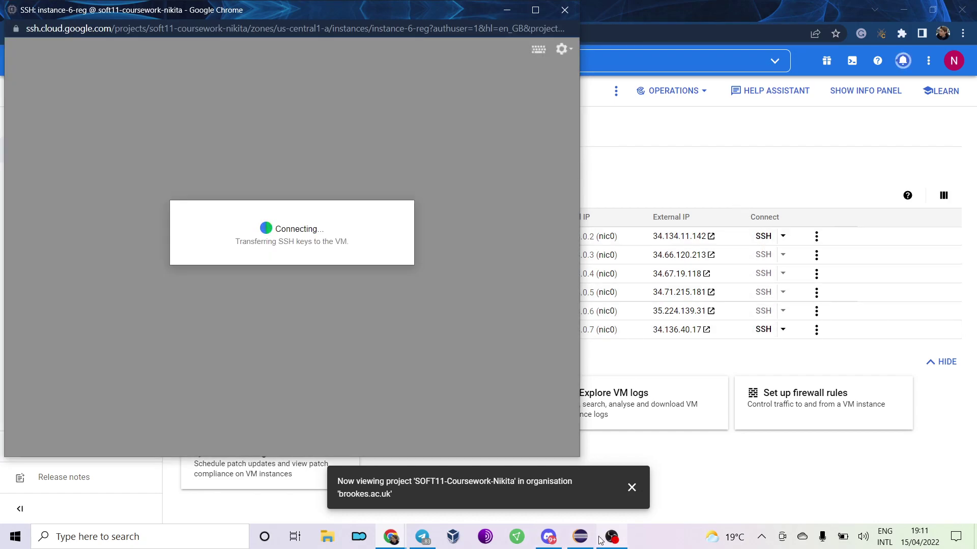
Switch to Eclipse and add a CAVM Manager node with instance-1's external IP 34.134.11.142, copied from the VM list in Chrome
{"action": "left_click", "coordinate": [581, 537]}
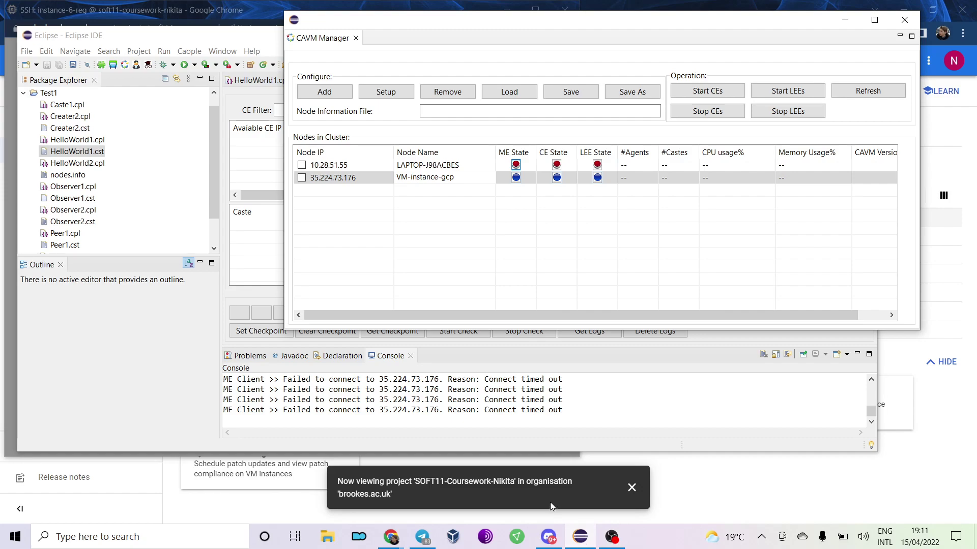
{"action": "left_click", "coordinate": [117, 20]}
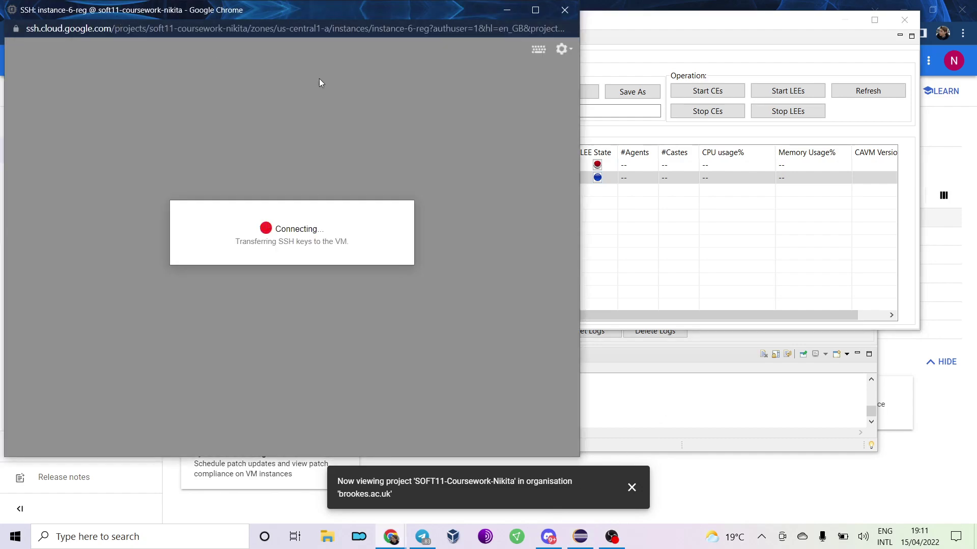
{"action": "key", "text": "alt+Tab"}
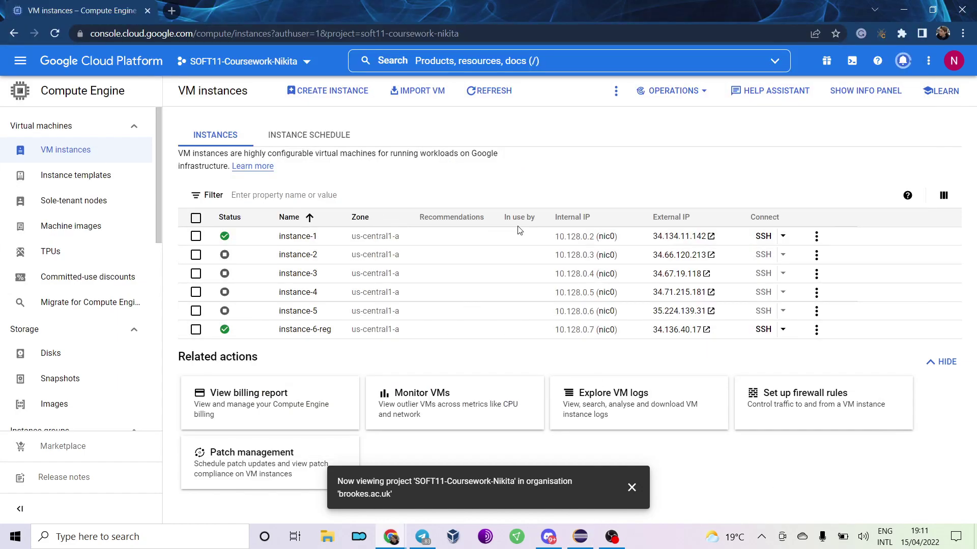
{"action": "key", "text": "alt+Tab"}
{"action": "key", "text": "alt+Tab"}
{"action": "key", "text": "alt+Tab"}
{"action": "left_click", "coordinate": [324, 93]}
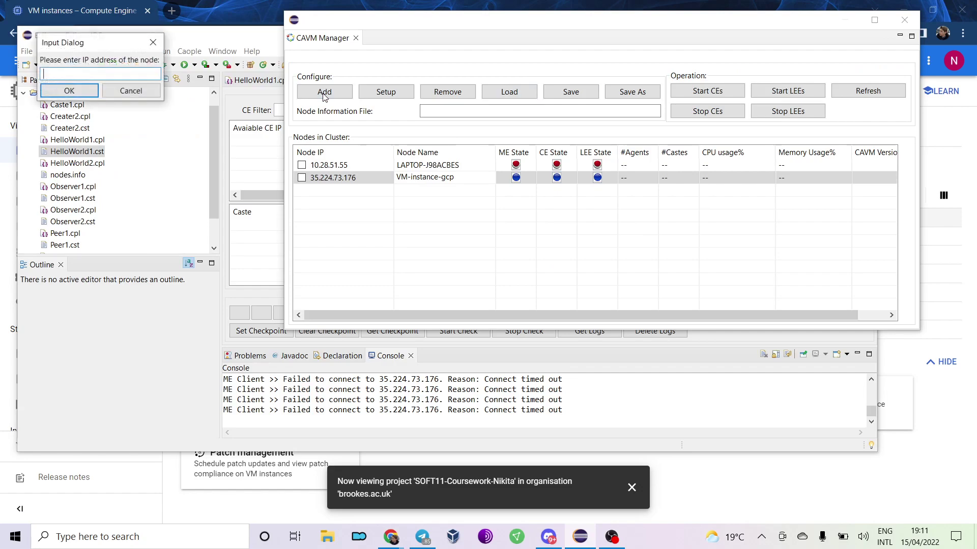
{"action": "left_click", "coordinate": [694, 466]}
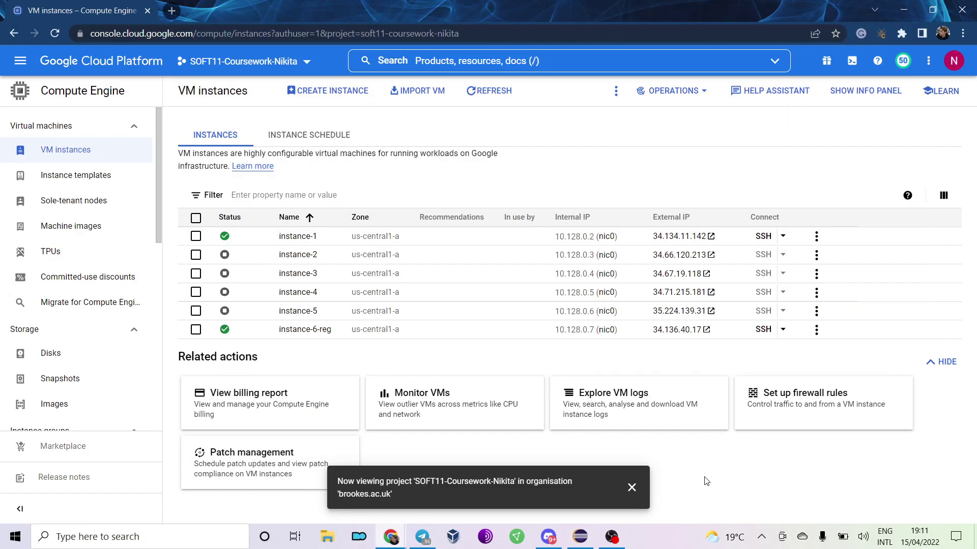
{"action": "left_click_drag", "start_coordinate": [652, 236], "coordinate": [715, 243]}
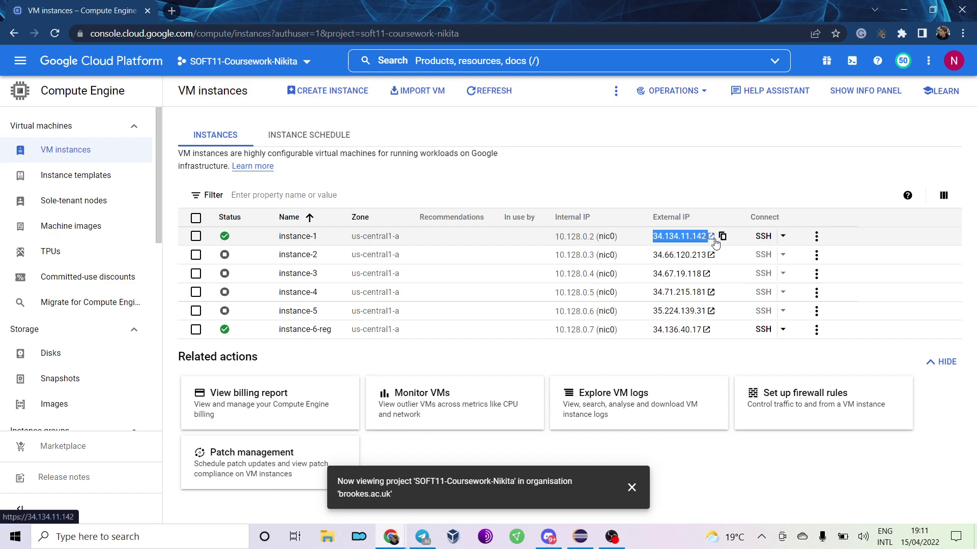
{"action": "key", "text": "ctrl+c"}
{"action": "key", "text": "alt+Tab"}
{"action": "key", "text": "ctrl+v"}
{"action": "left_click", "coordinate": [78, 93]}
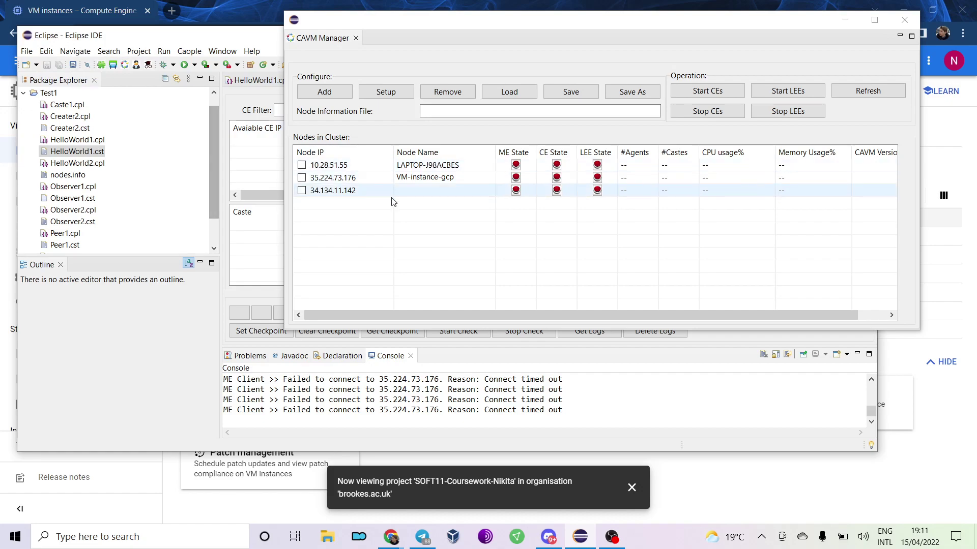
Name the 34.134.11.142 node CW-instance-VM in the CAVM Manager
{"action": "left_click", "coordinate": [435, 194]}
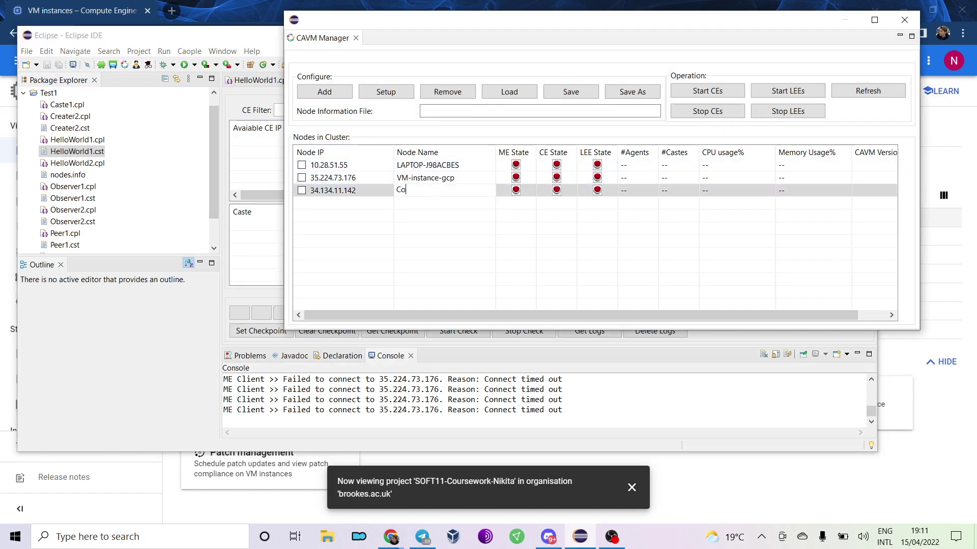
{"action": "type", "text": "CW-instance"}
{"action": "key", "text": "Return"}
{"action": "left_click", "coordinate": [513, 249]}
Switch to the instance-6-reg SSH session in Chrome and list the files in its home directory
{"action": "left_click", "coordinate": [929, 471]}
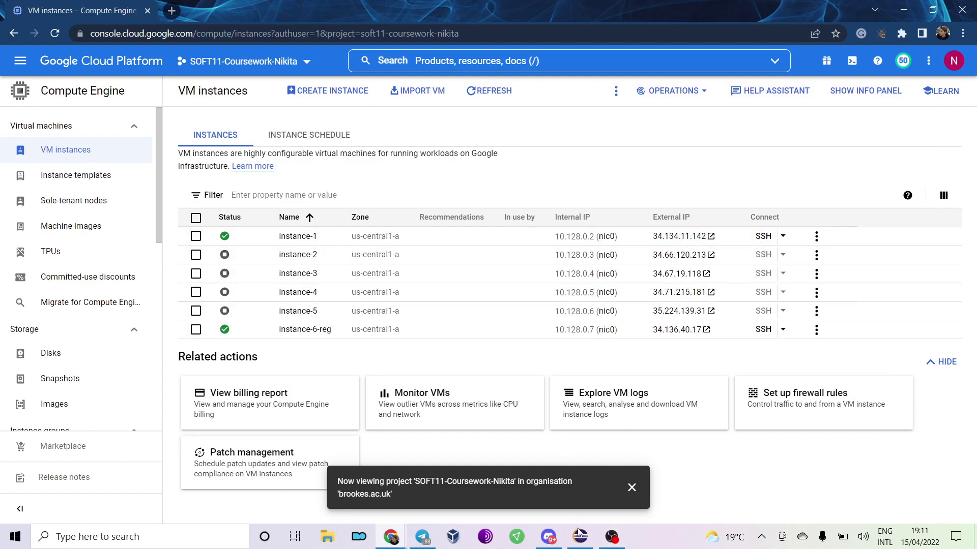
{"action": "mouse_move", "coordinate": [391, 537]}
{"action": "left_click", "coordinate": [475, 478]}
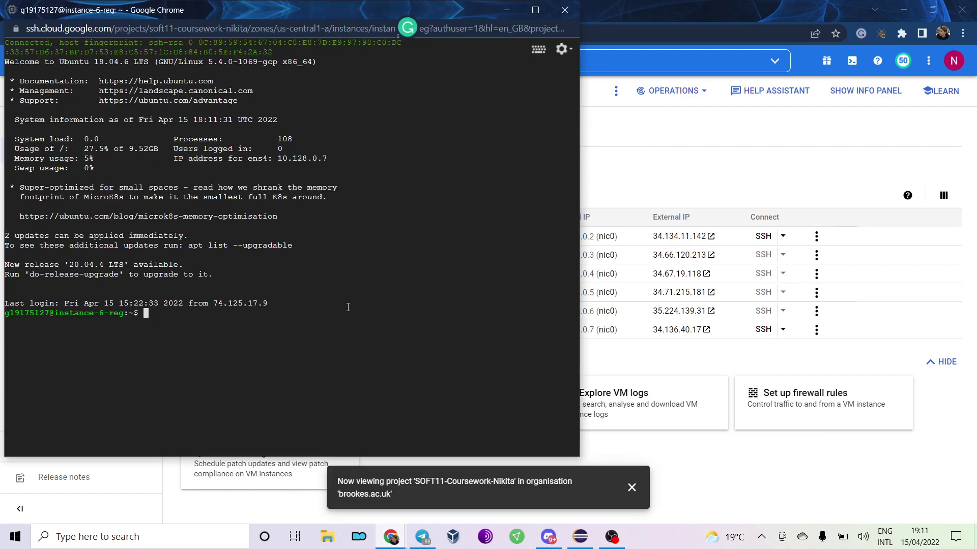
{"action": "type", "text": "ls"}
{"action": "key", "text": "Return"}
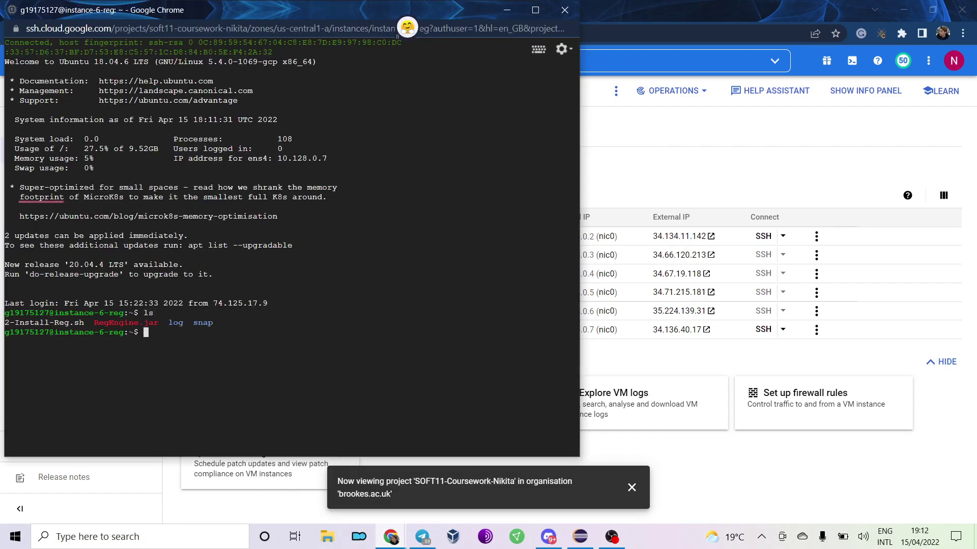
Try to run RegEngine.jar with bash, and start it with java -jar instead
{"action": "type", "text": "bash RegEngine.jar"}
{"action": "key", "text": "Return"}
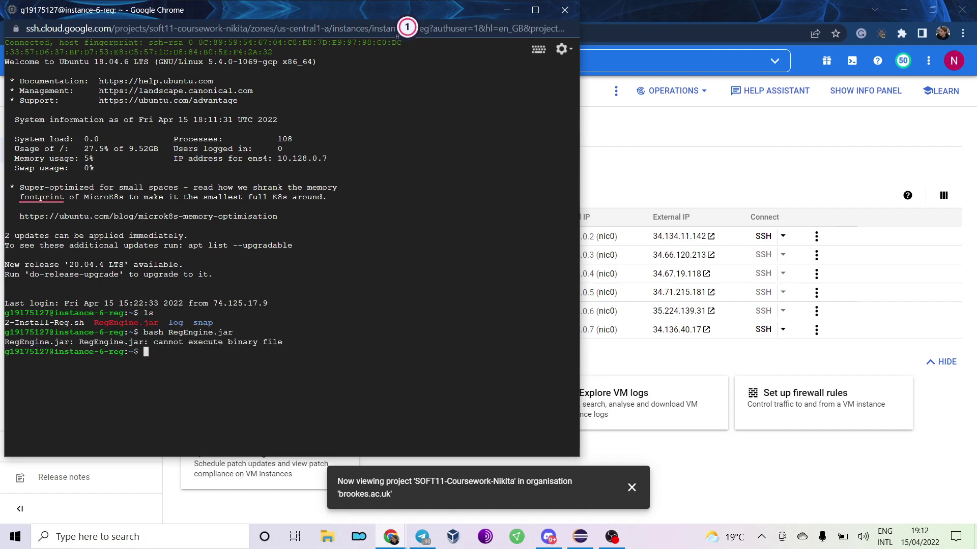
{"action": "type", "text": "java -jar R"}
{"action": "key", "text": "Tab"}
{"action": "key", "text": "Return"}
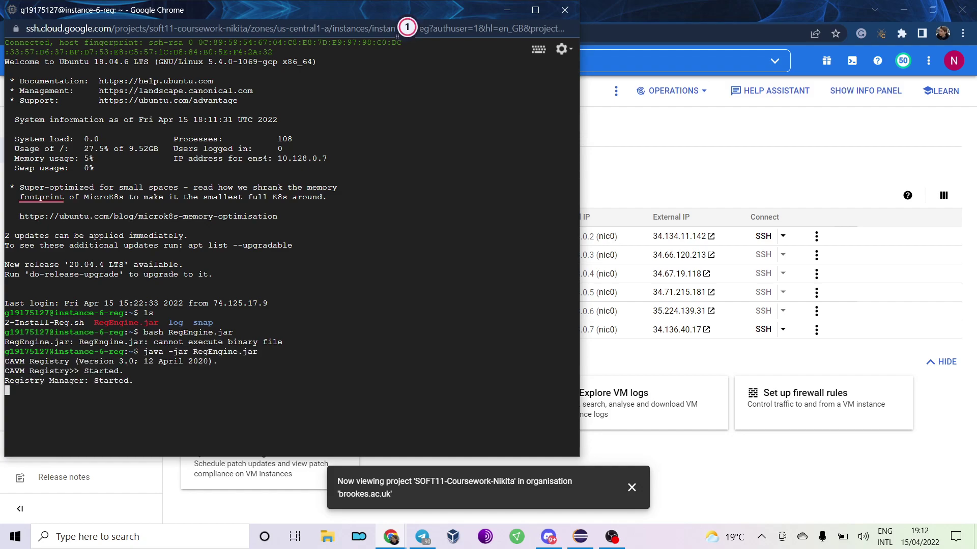
Minimize the SSH window, return to Eclipse and try to connect the ME, CE and LEE of the CW-instance-VM node, checking the console output
{"action": "left_click", "coordinate": [511, 10]}
{"action": "left_click", "coordinate": [582, 537]}
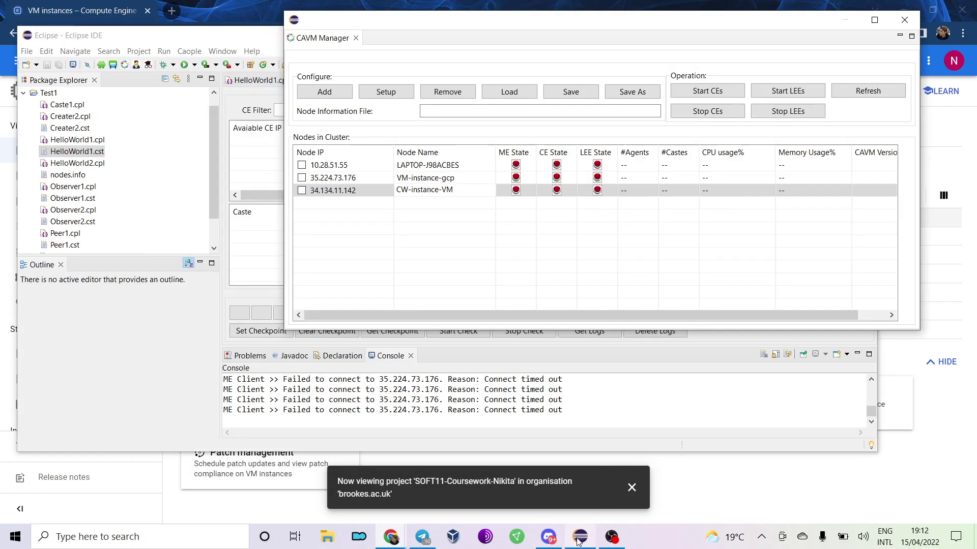
{"action": "left_click", "coordinate": [516, 191]}
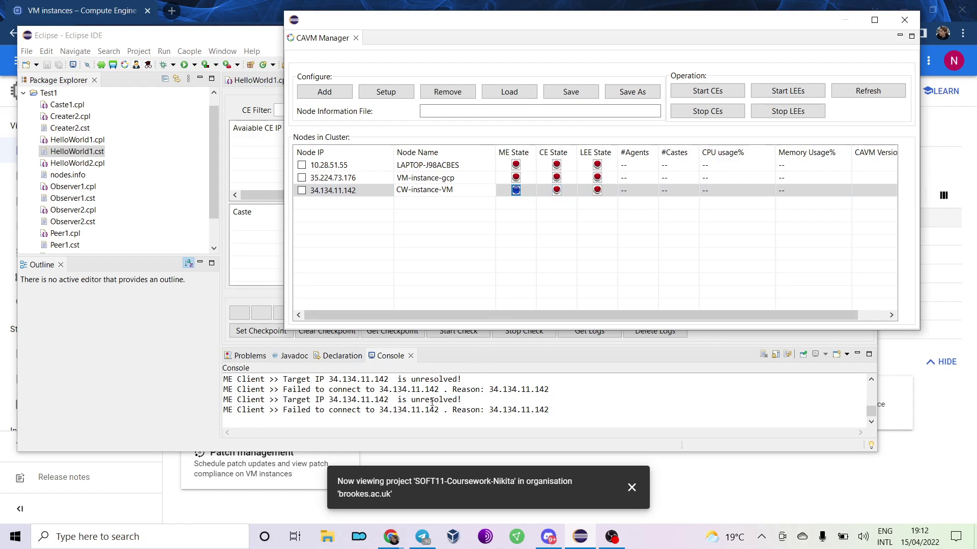
{"action": "left_click_drag", "start_coordinate": [416, 399], "coordinate": [391, 405]}
{"action": "left_click", "coordinate": [398, 409]}
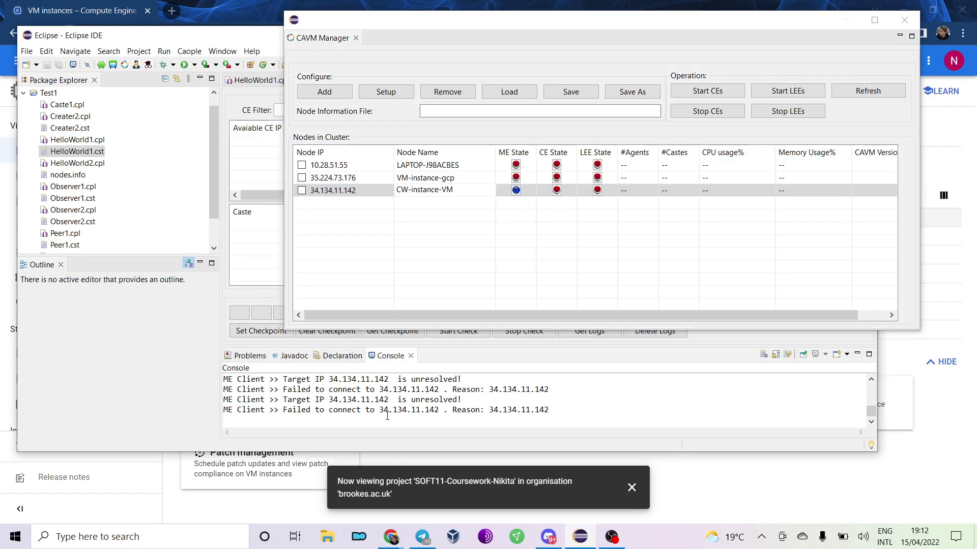
{"action": "left_click_drag", "start_coordinate": [485, 410], "coordinate": [558, 417]}
{"action": "left_click", "coordinate": [556, 191]}
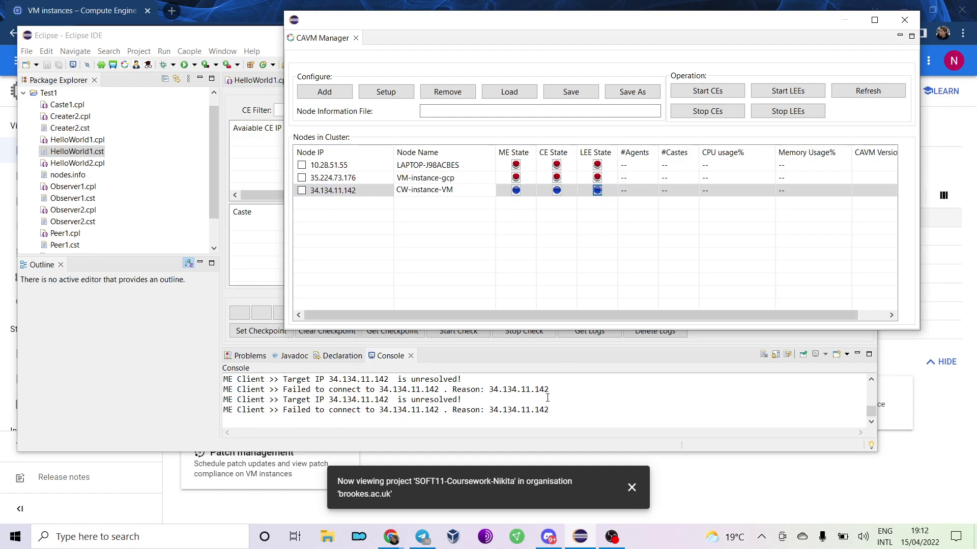
{"action": "left_click", "coordinate": [578, 451]}
{"action": "left_click_drag", "start_coordinate": [578, 455], "coordinate": [577, 462]}
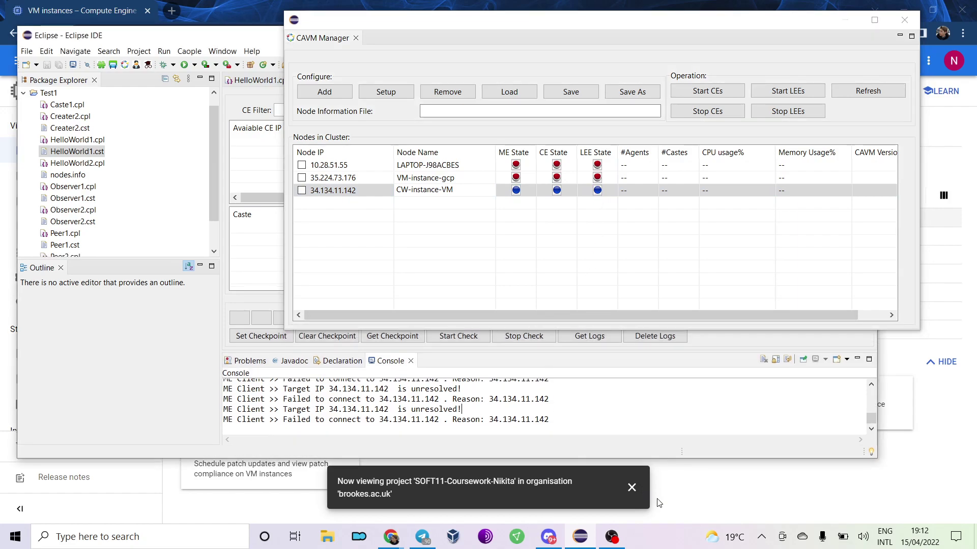
Return to the VM instances list in Chrome and open an SSH session to instance-1
{"action": "left_click", "coordinate": [632, 490]}
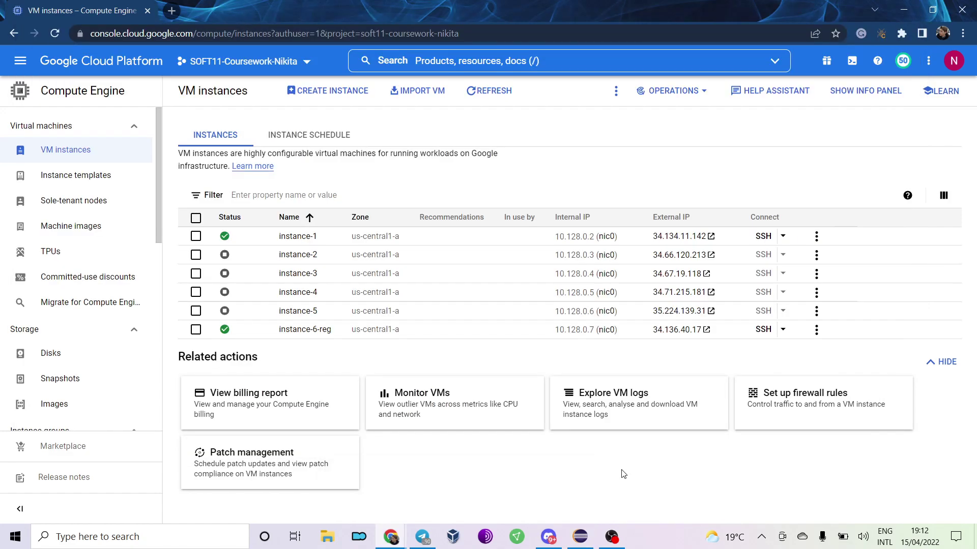
{"action": "left_click", "coordinate": [763, 236]}
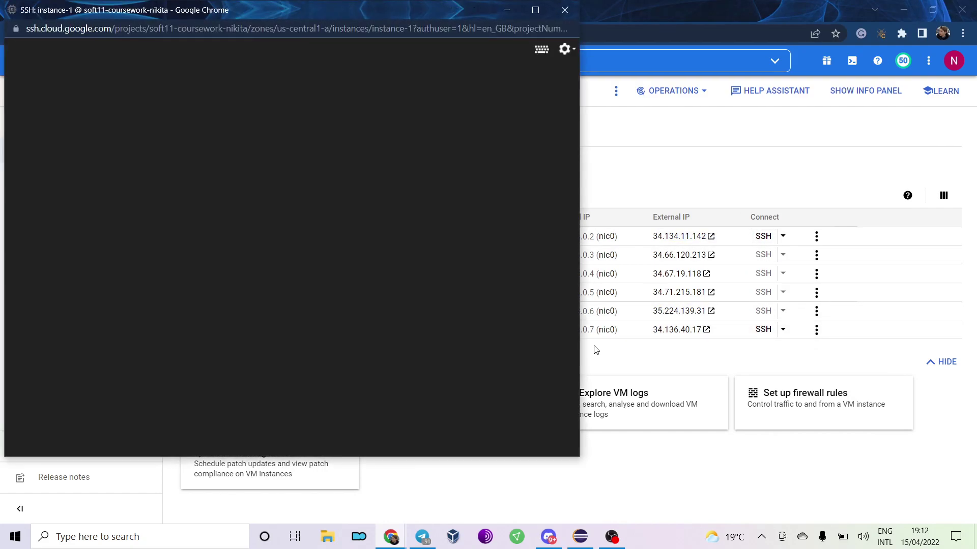
Switch to Eclipse and move the CAVM Manager window slightly down, keeping it in front of the console
{"action": "left_click", "coordinate": [600, 346]}
{"action": "key", "text": "alt+Tab"}
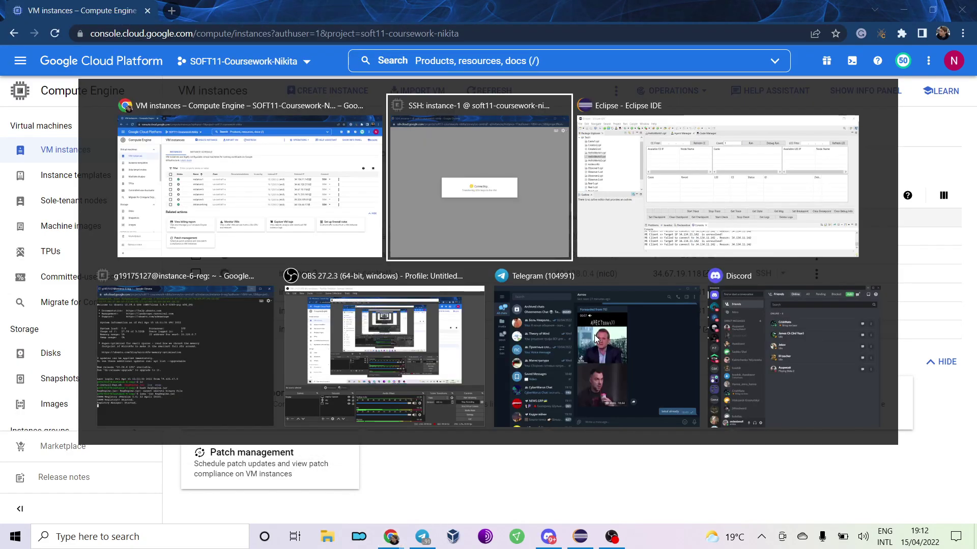
{"action": "left_click", "coordinate": [598, 544]}
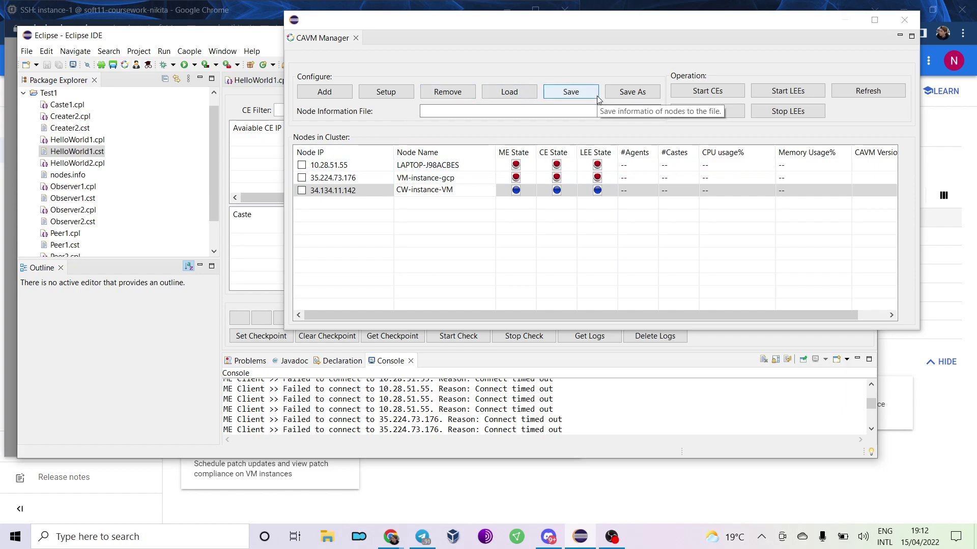
{"action": "left_click_drag", "start_coordinate": [747, 24], "coordinate": [740, 43]}
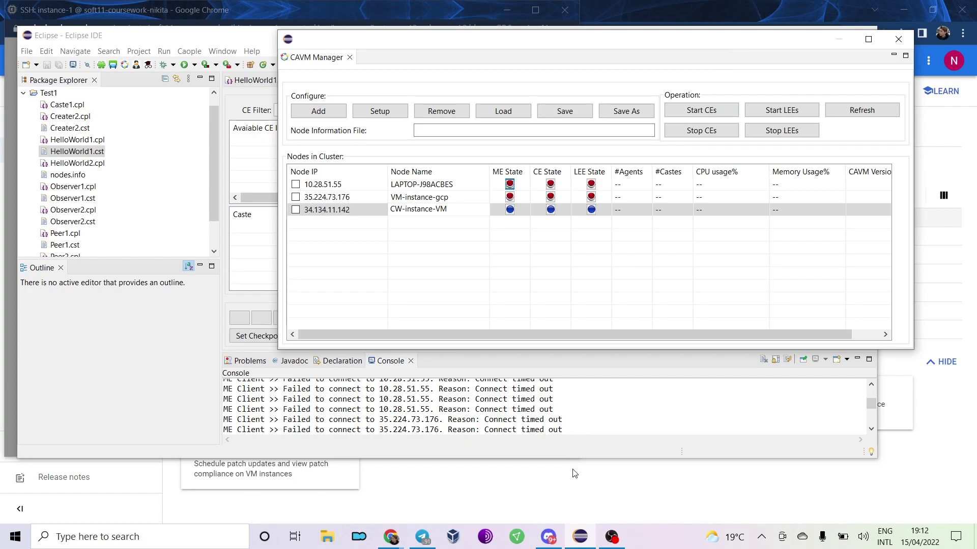
{"action": "left_click", "coordinate": [529, 507]}
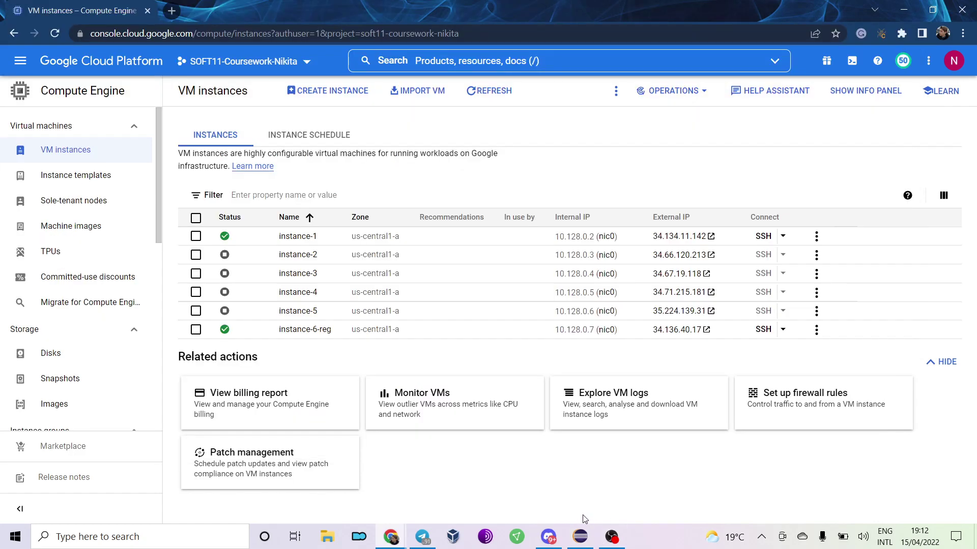
{"action": "left_click", "coordinate": [580, 537]}
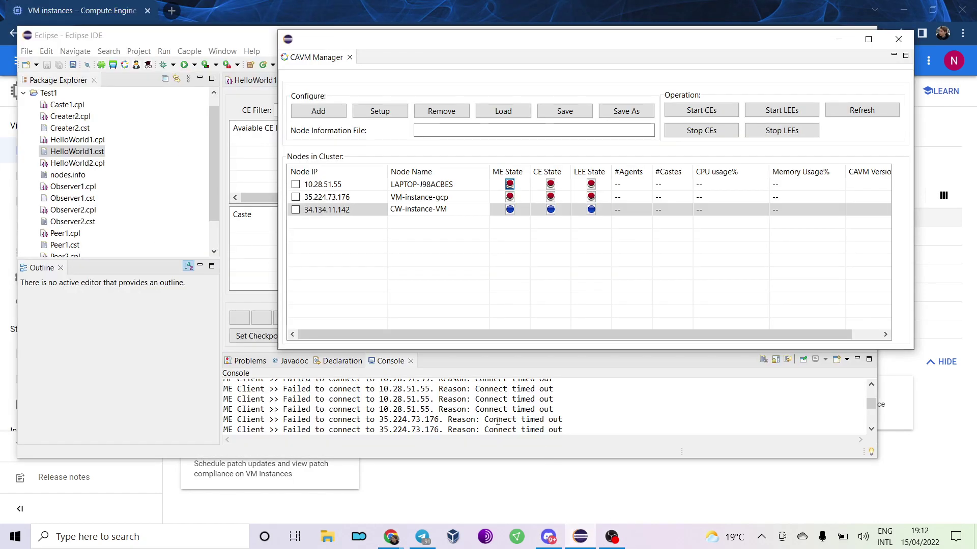
Examine the console's ME Client messages for the CW-instance-VM node and compare its IP with the VM-instance-gcp entry in the cluster list
{"action": "left_click", "coordinate": [531, 410]}
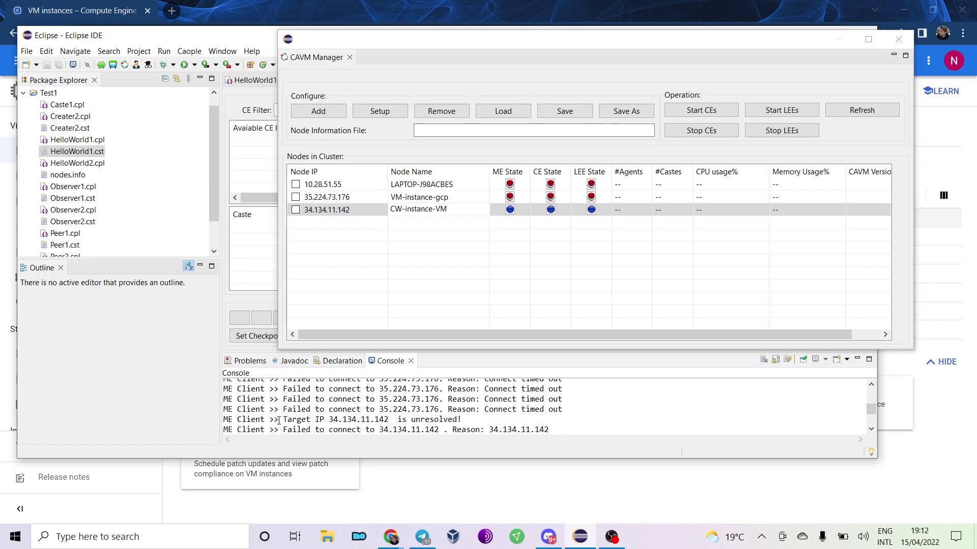
{"action": "left_click_drag", "start_coordinate": [284, 420], "coordinate": [435, 421]}
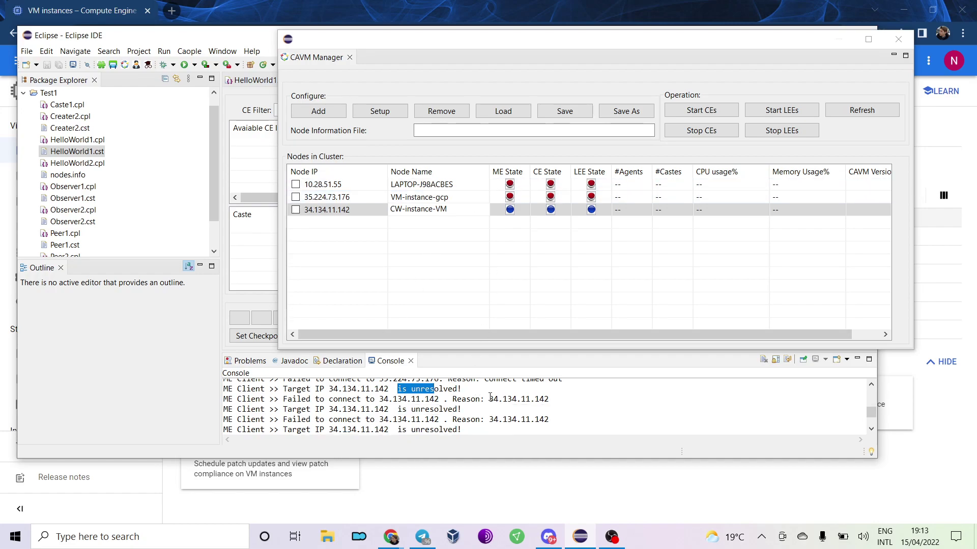
{"action": "left_click_drag", "start_coordinate": [379, 400], "coordinate": [408, 400]}
{"action": "left_click_drag", "start_coordinate": [530, 400], "coordinate": [535, 400]}
{"action": "left_click", "coordinate": [353, 197]}
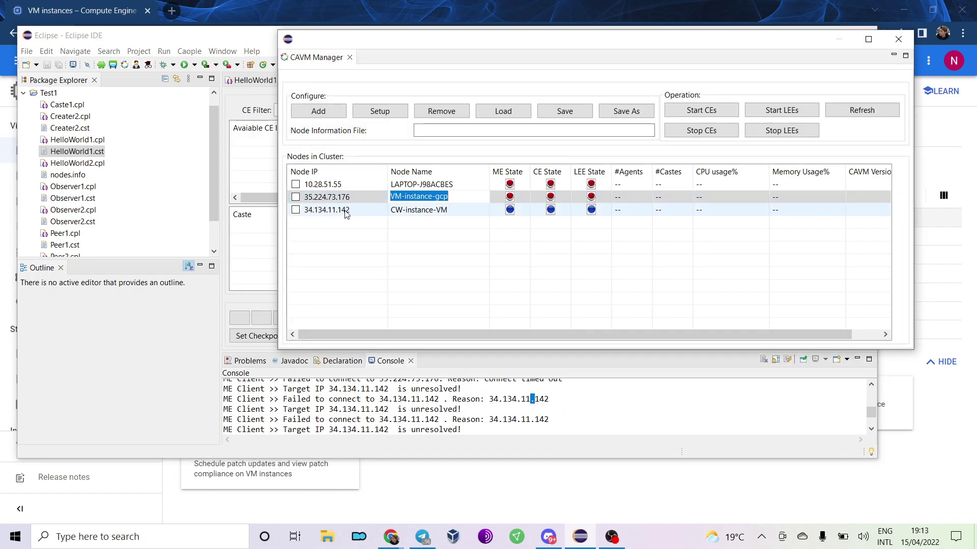
{"action": "left_click", "coordinate": [345, 212]}
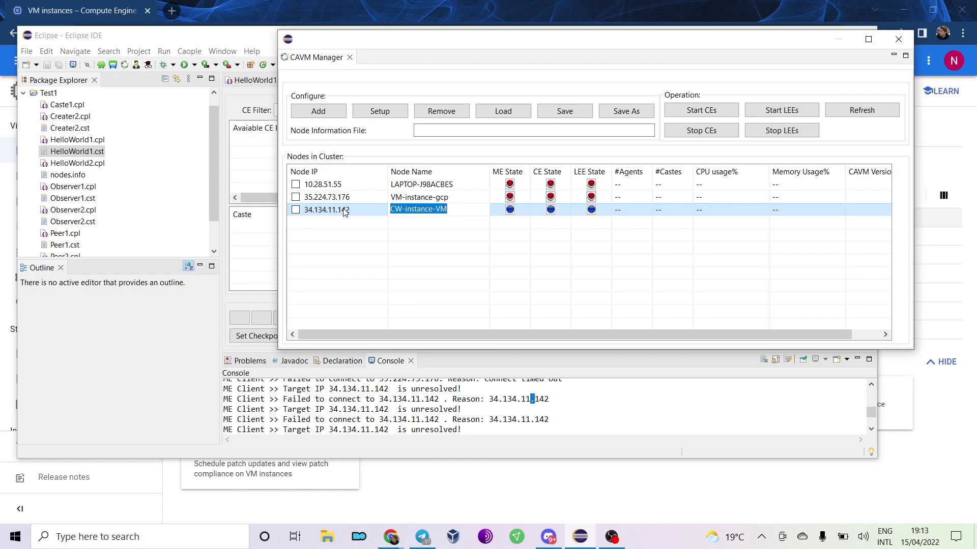
Try to connect the ME, CE and LEE of the LAPTOP-J98ACBES node
{"action": "left_click", "coordinate": [511, 185]}
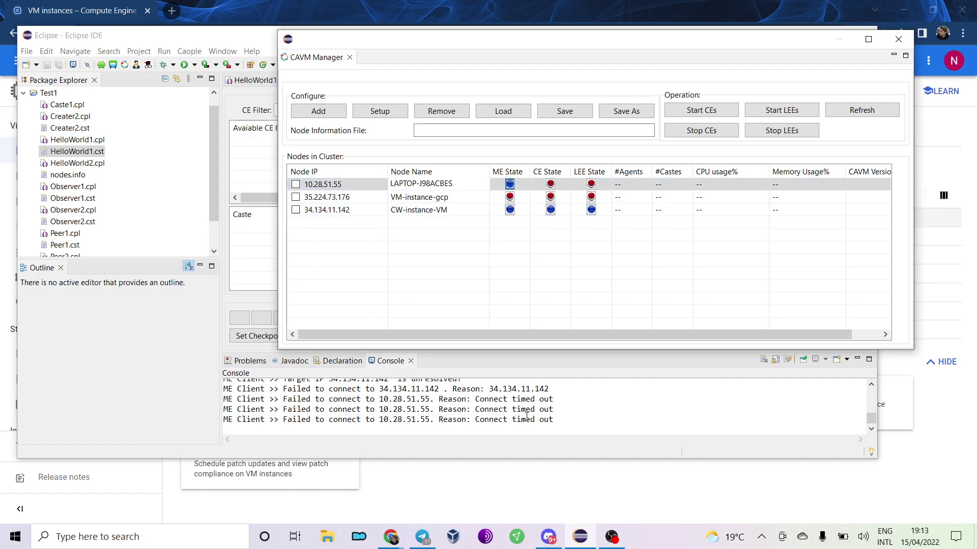
{"action": "left_click", "coordinate": [549, 185]}
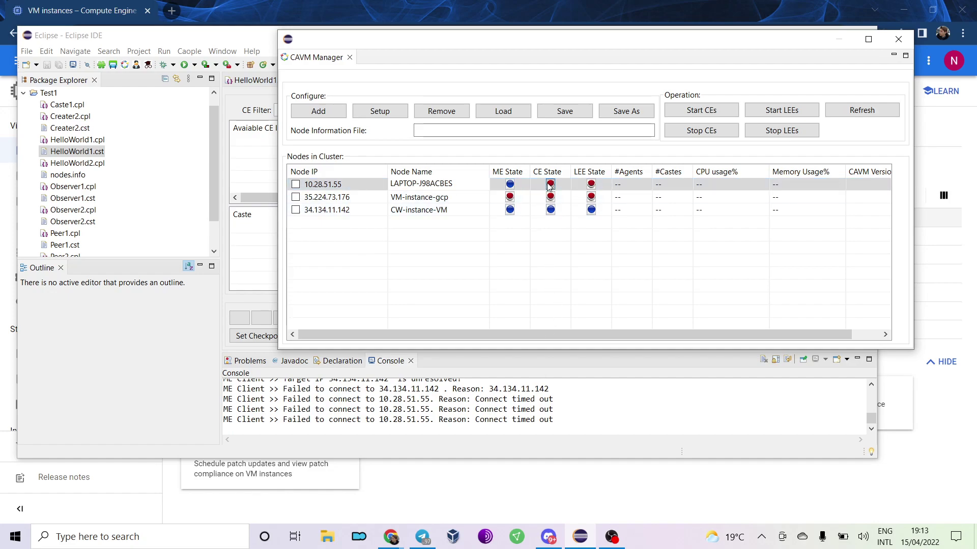
{"action": "left_click", "coordinate": [592, 187]}
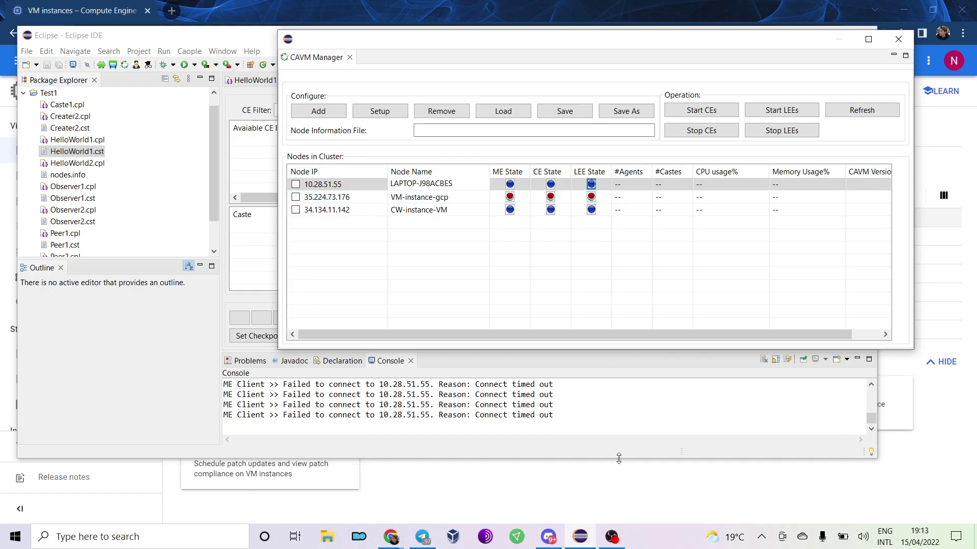
Switch to the instance-1 SSH session in Chrome and list the files in its home directory with ls
{"action": "left_click", "coordinate": [616, 504]}
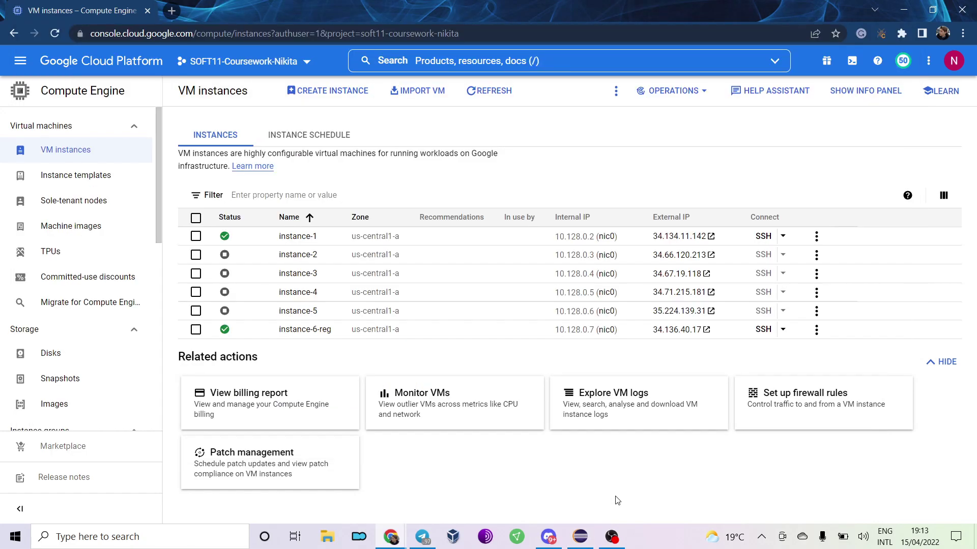
{"action": "mouse_move", "coordinate": [391, 536]}
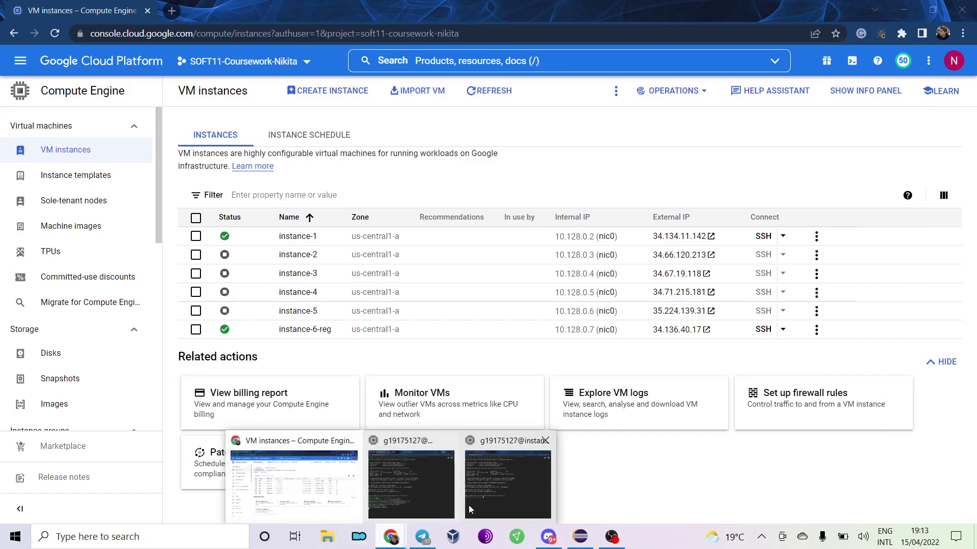
{"action": "left_click", "coordinate": [488, 499]}
{"action": "type", "text": "ls"}
{"action": "key", "text": "Return"}
{"action": "type", "text": "java"}
{"action": "key", "text": "BackSpace"}
{"action": "key", "text": "BackSpace"}
{"action": "key", "text": "BackSpace"}
{"action": "key", "text": "BackSpace"}
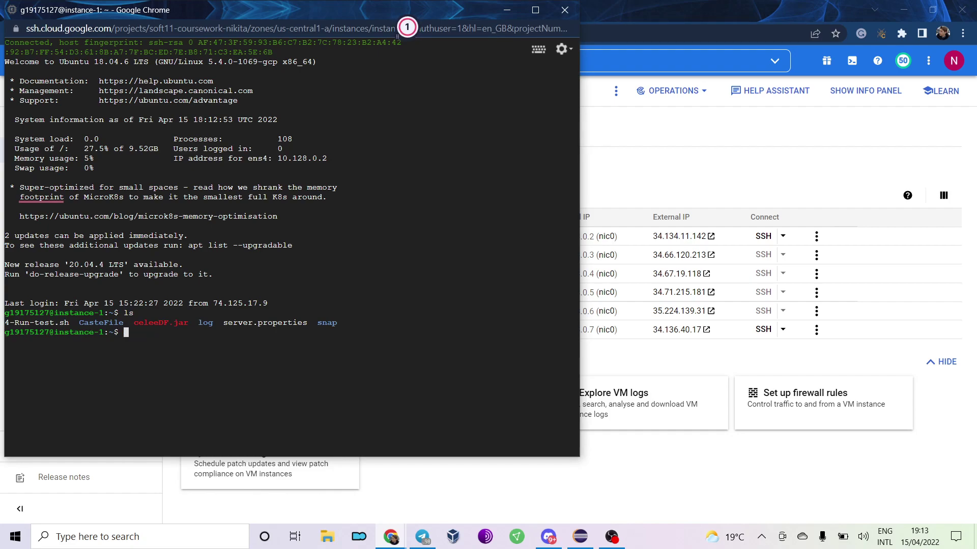
{"action": "key", "text": "alt+Tab"}
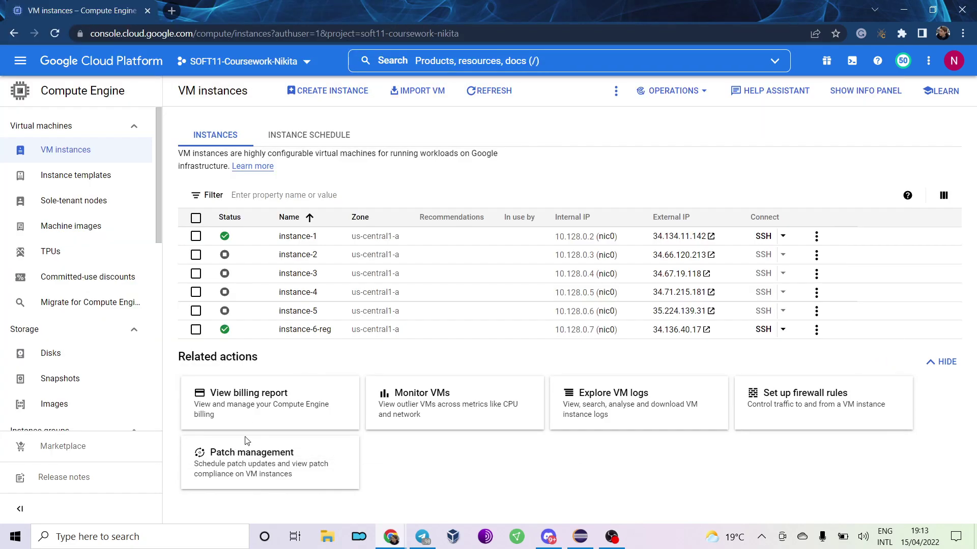
{"action": "left_click", "coordinate": [612, 537]}
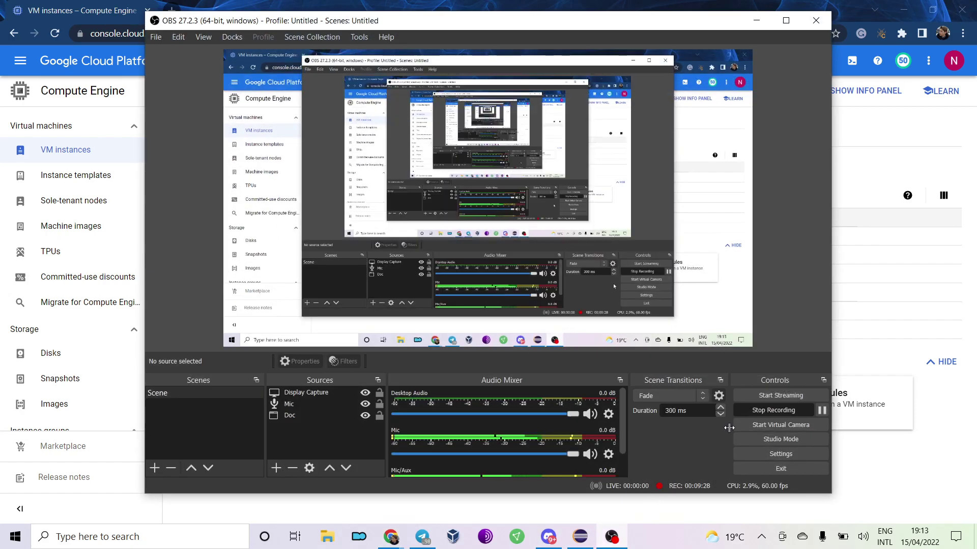